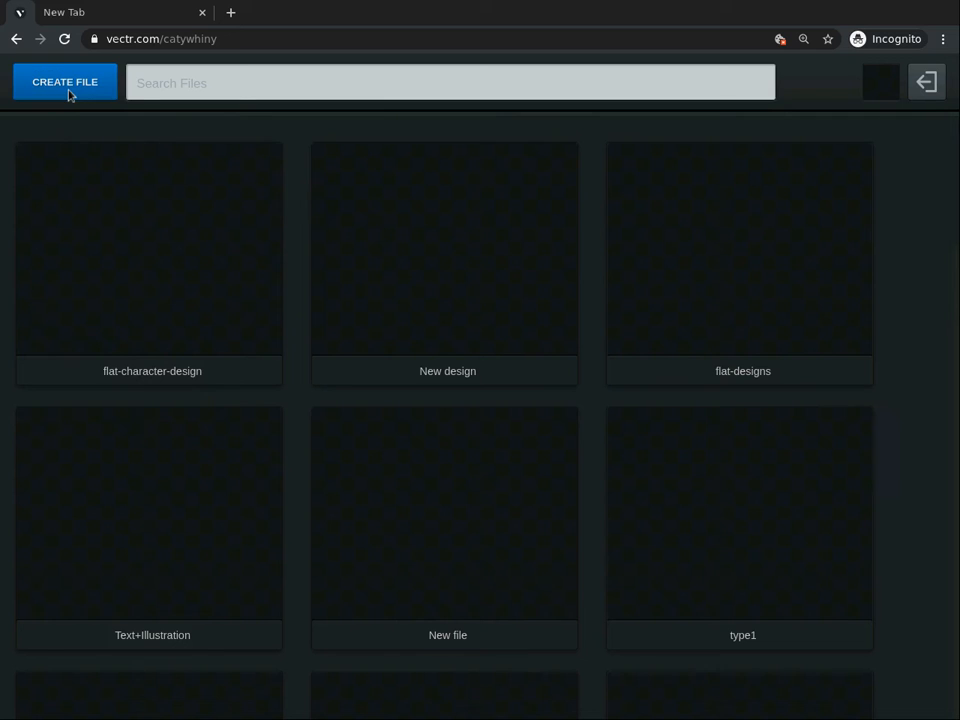
Step: Open the flat-character-design file
{"action": "mouse_move", "coordinate": [139, 283]}
{"action": "mouse_move", "coordinate": [32, 246]}
{"action": "left_click", "coordinate": [124, 242]}
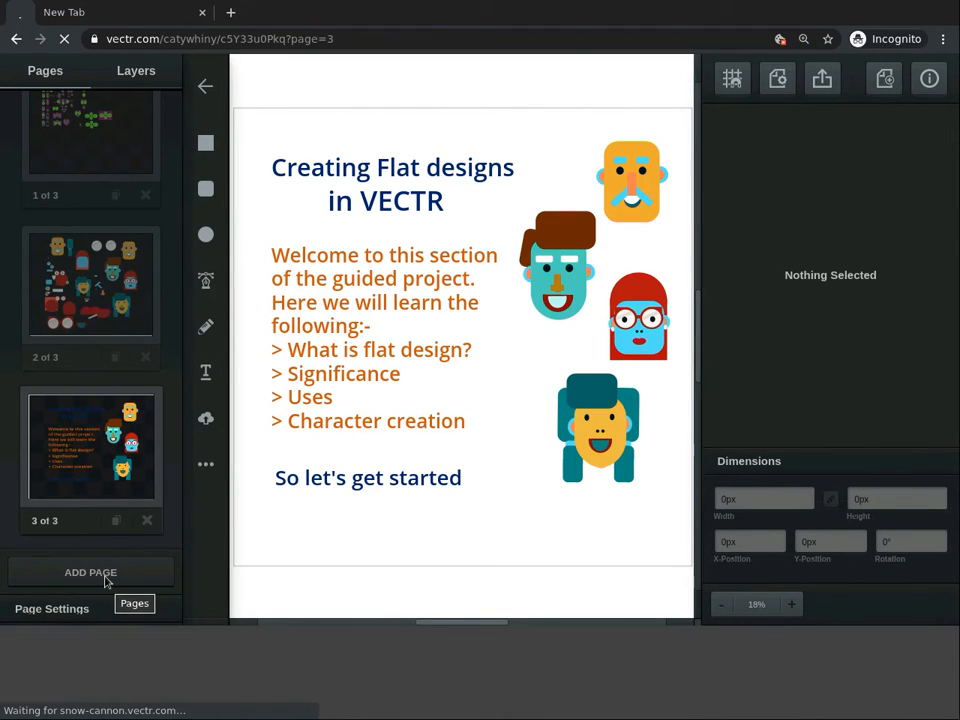
Step: Add a new blank page to the file and turn on the grid
{"action": "left_click", "coordinate": [107, 576]}
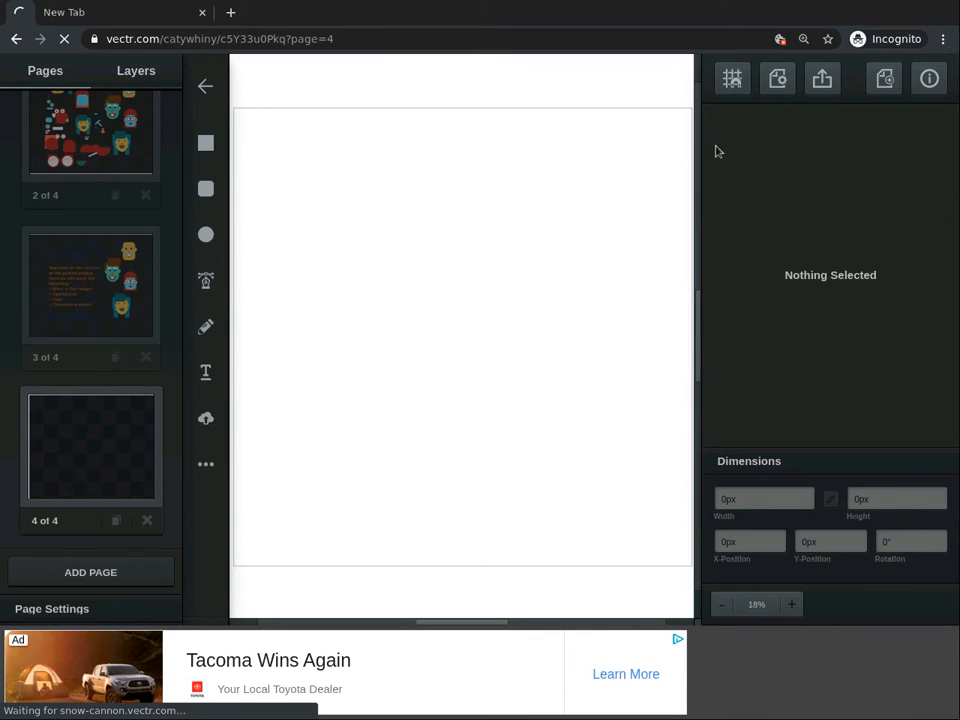
{"action": "left_click", "coordinate": [732, 86]}
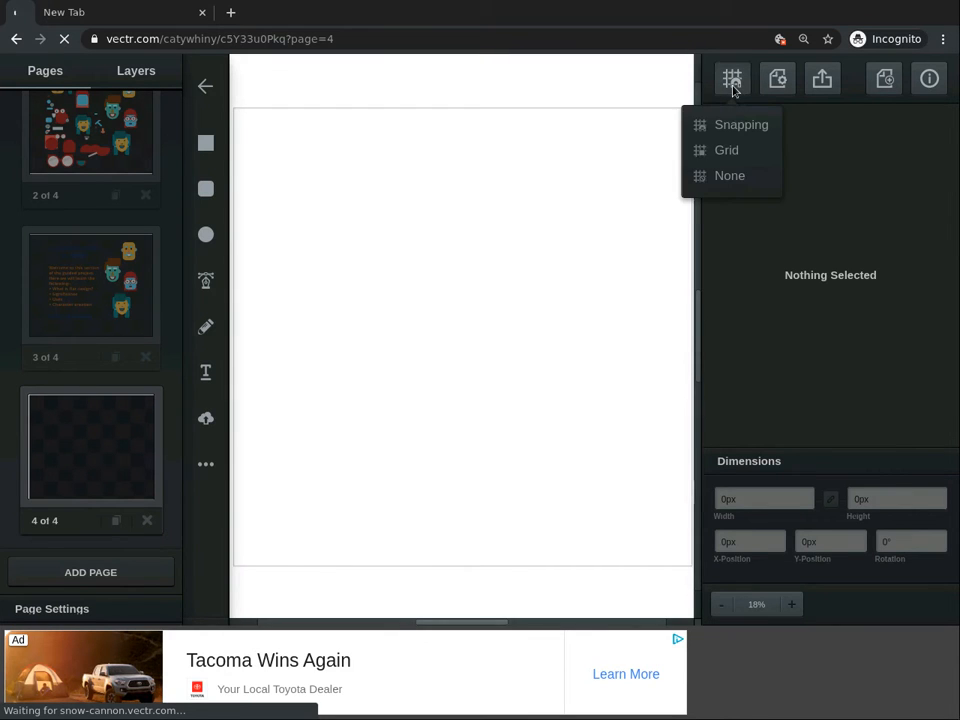
{"action": "left_click", "coordinate": [727, 152]}
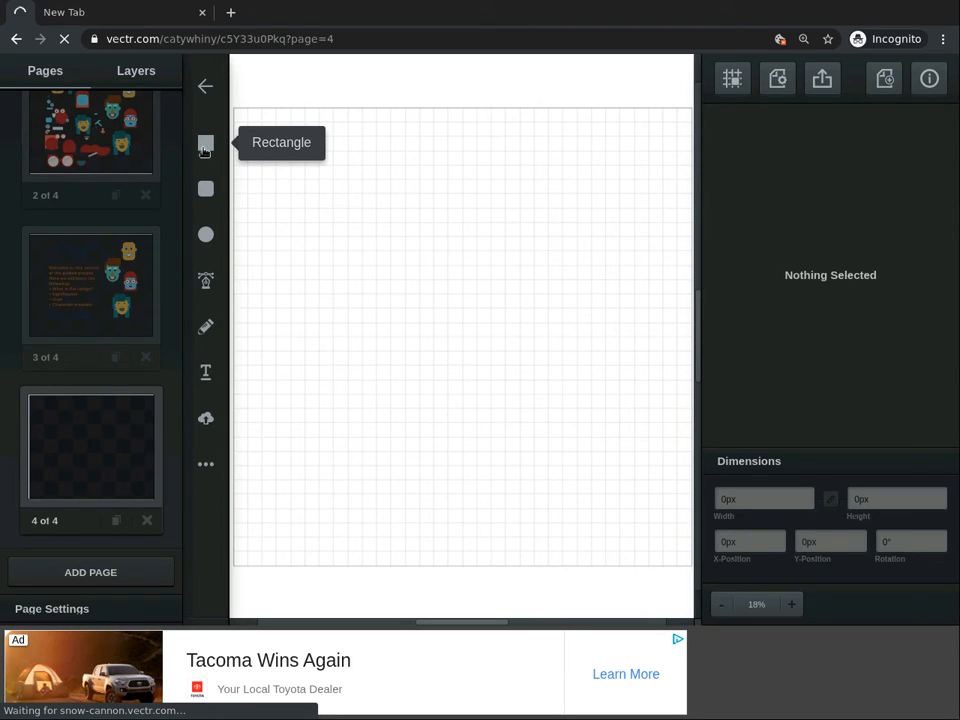
Step: Place a rounded rectangle in the upper part of the page and stretch it to about 335 × 444 px
{"action": "left_click", "coordinate": [203, 236]}
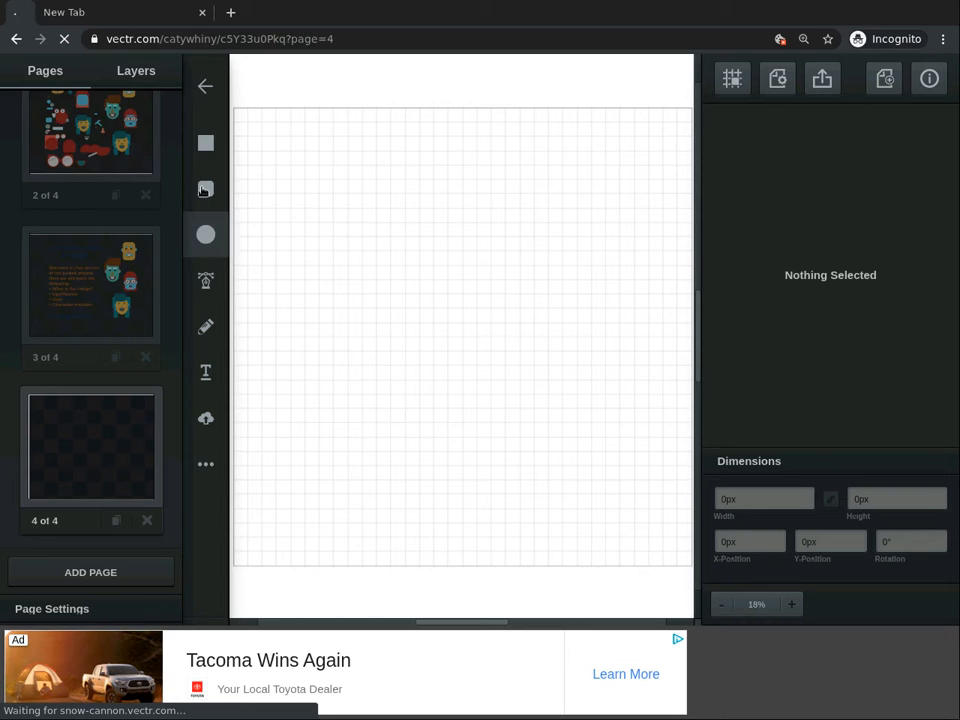
{"action": "left_click", "coordinate": [204, 186]}
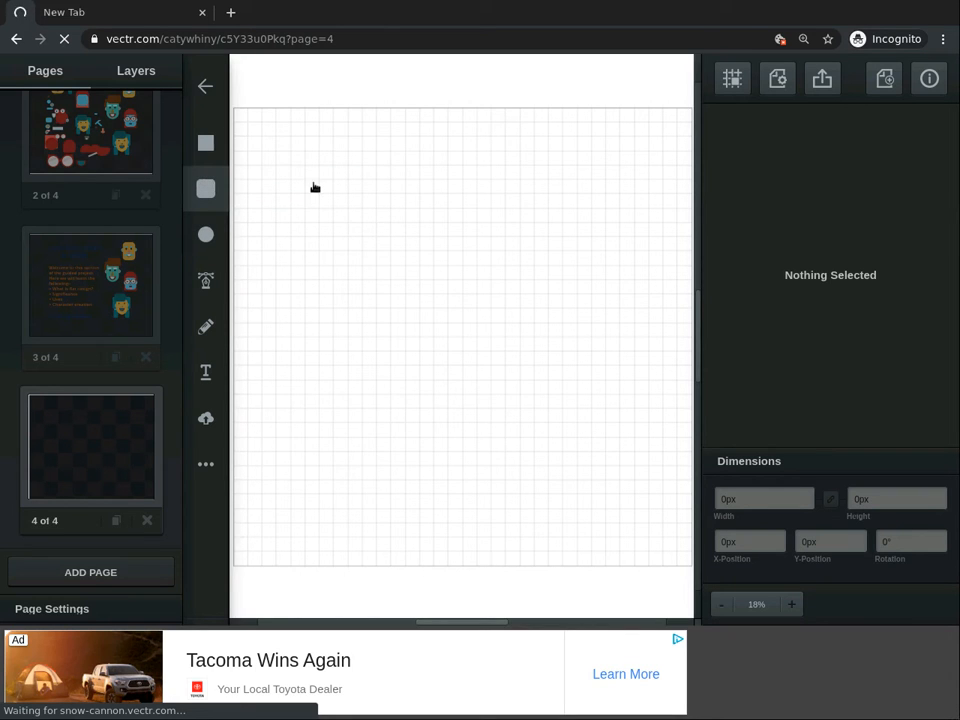
{"action": "left_click", "coordinate": [377, 201]}
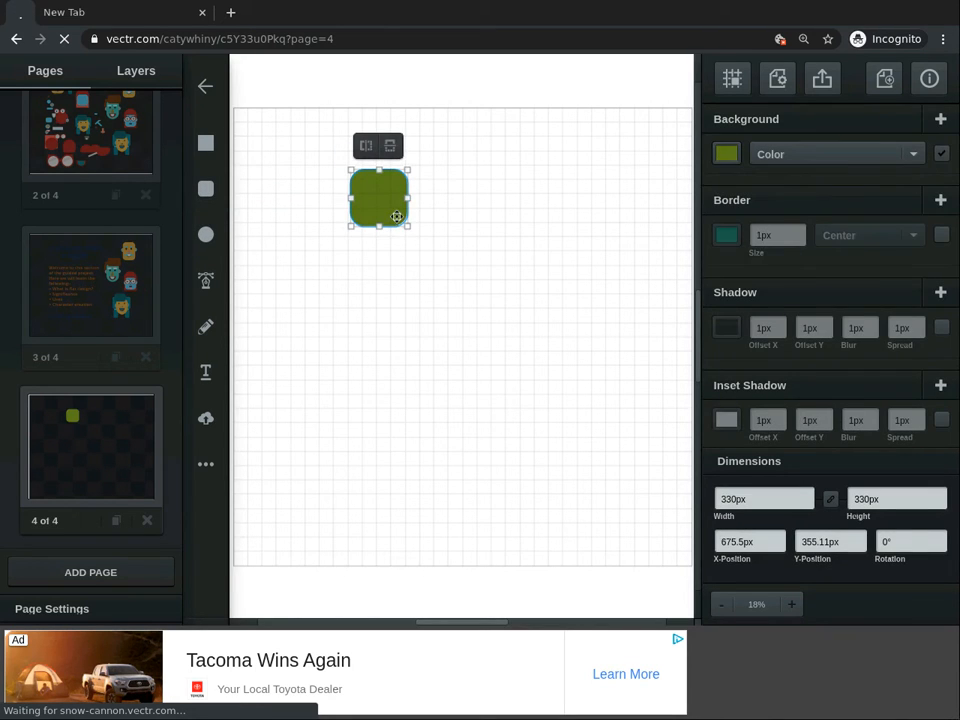
{"action": "left_click_drag", "start_coordinate": [401, 227], "coordinate": [401, 237]}
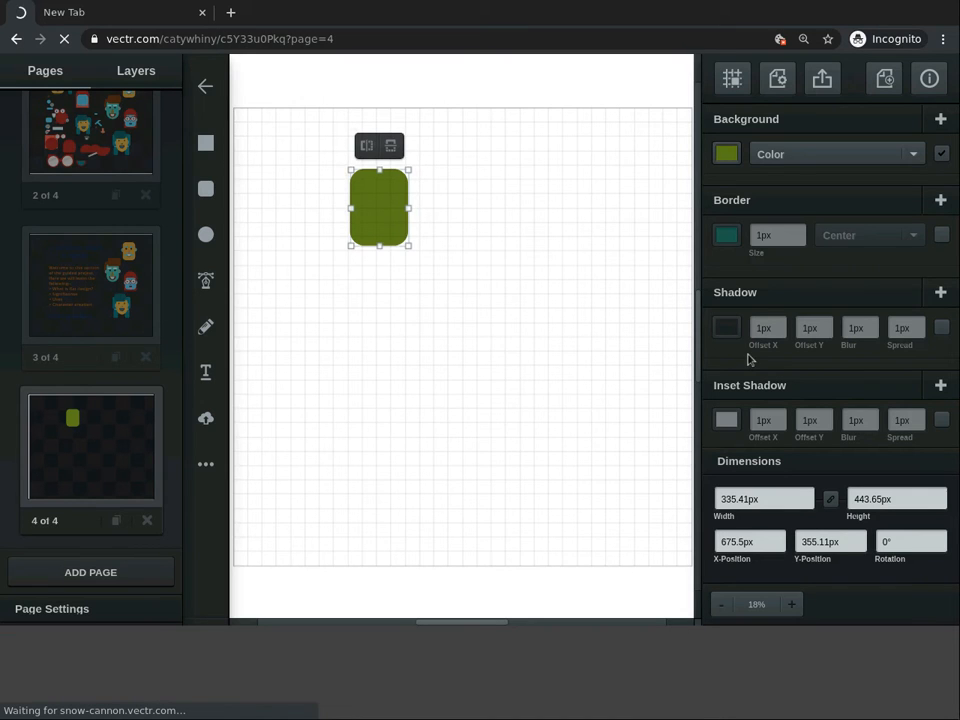
Step: Enlarge the green rounded rectangle to about 1235 × 1850 px and move it right of the page centre as the head
{"action": "left_click", "coordinate": [804, 40]}
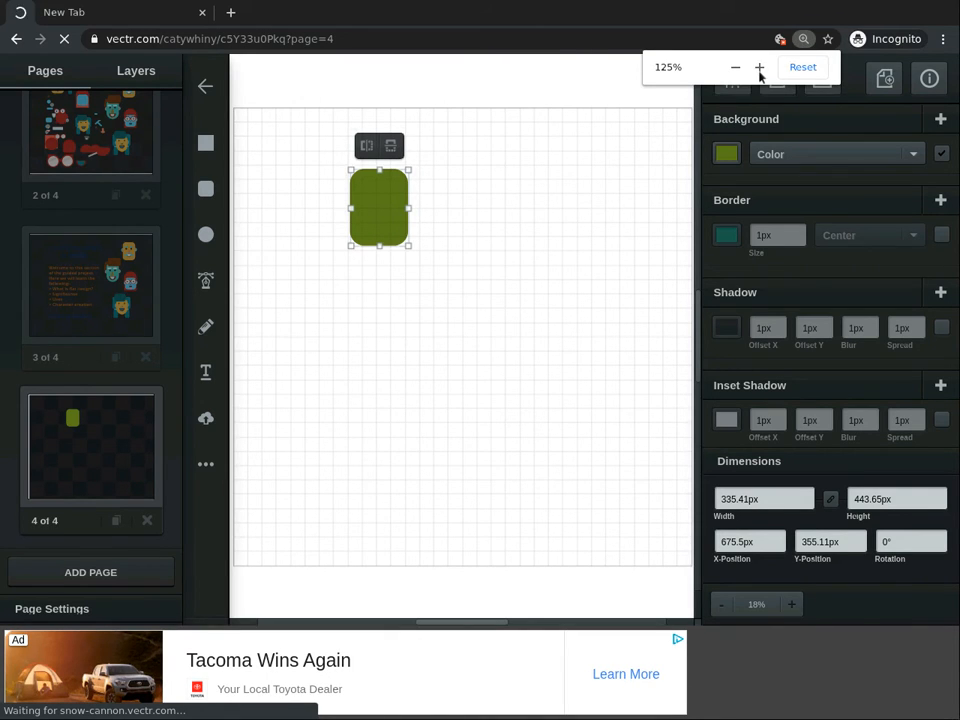
{"action": "left_click", "coordinate": [759, 67]}
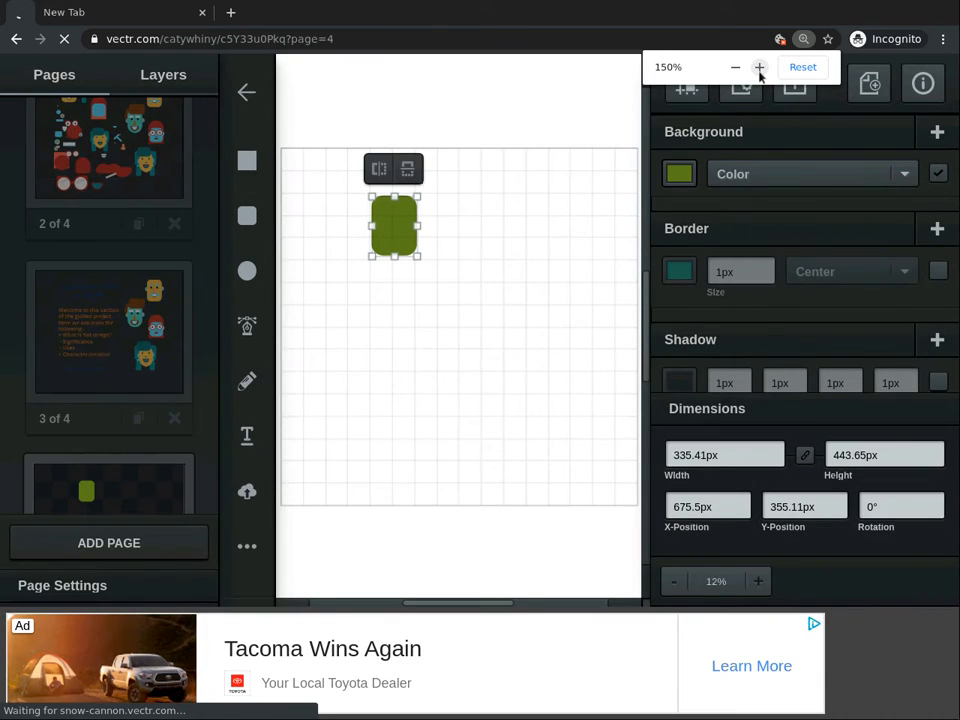
{"action": "left_click", "coordinate": [759, 67]}
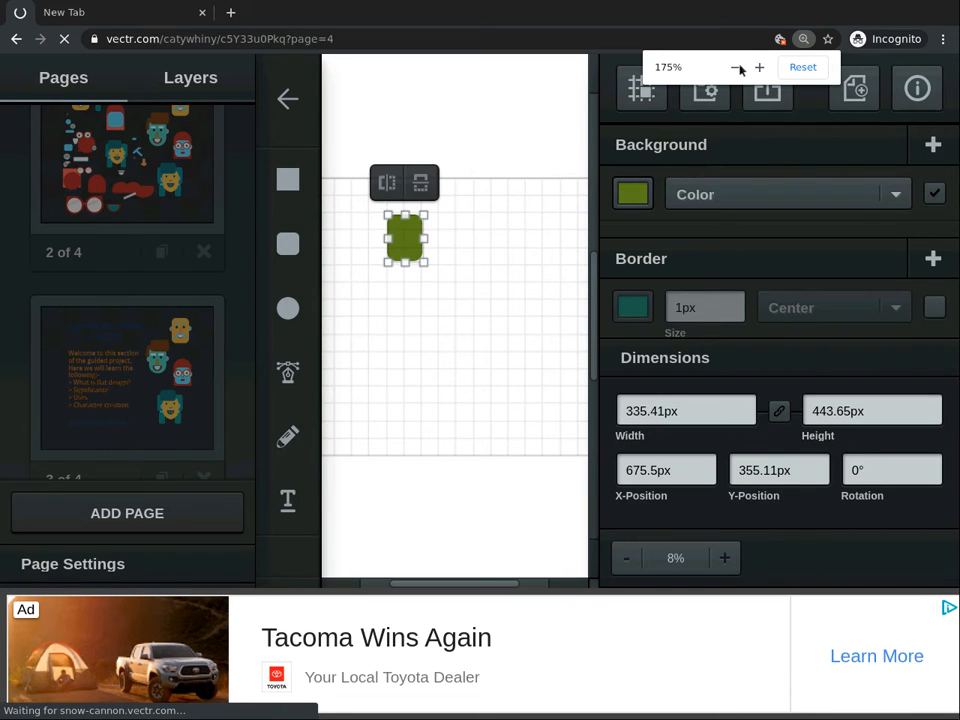
{"action": "left_click", "coordinate": [797, 67]}
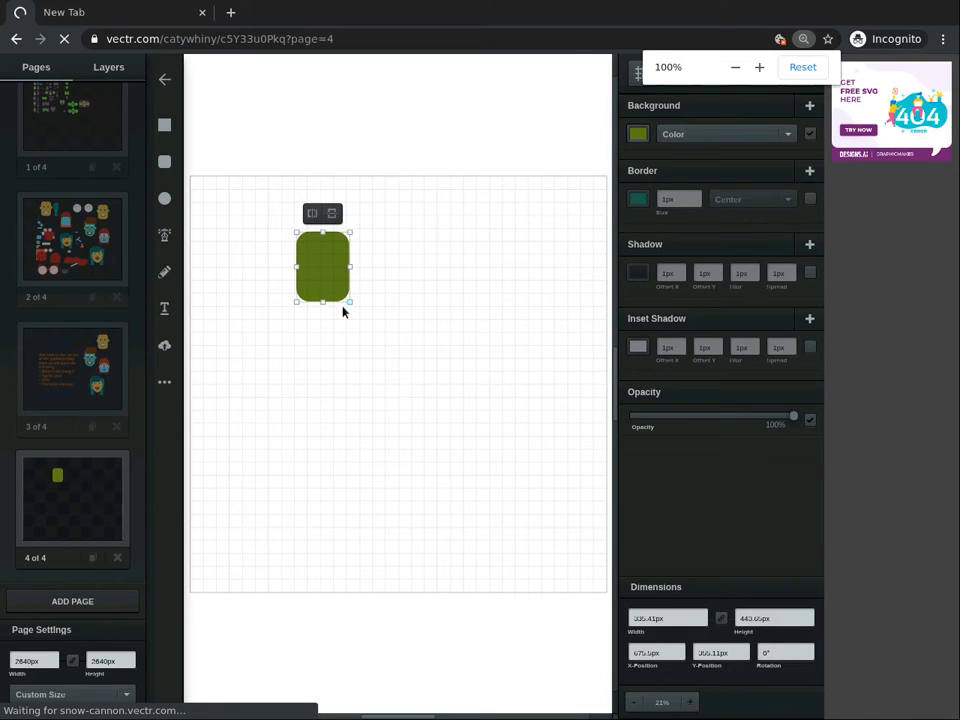
{"action": "left_click_drag", "start_coordinate": [349, 301], "coordinate": [486, 514]}
{"action": "mouse_move", "coordinate": [391, 403]}
{"action": "left_mouse_down"}
{"action": "mouse_move", "coordinate": [359, 371]}
{"action": "mouse_move", "coordinate": [448, 381]}
{"action": "mouse_move", "coordinate": [392, 392]}
{"action": "left_mouse_up"}
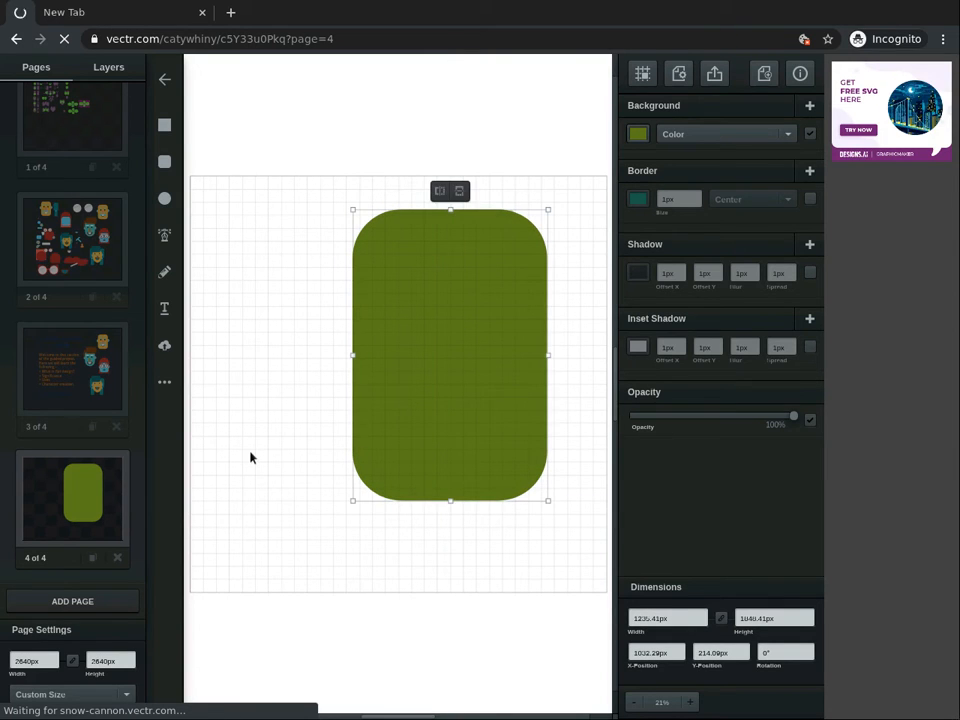
{"action": "left_click", "coordinate": [251, 457]}
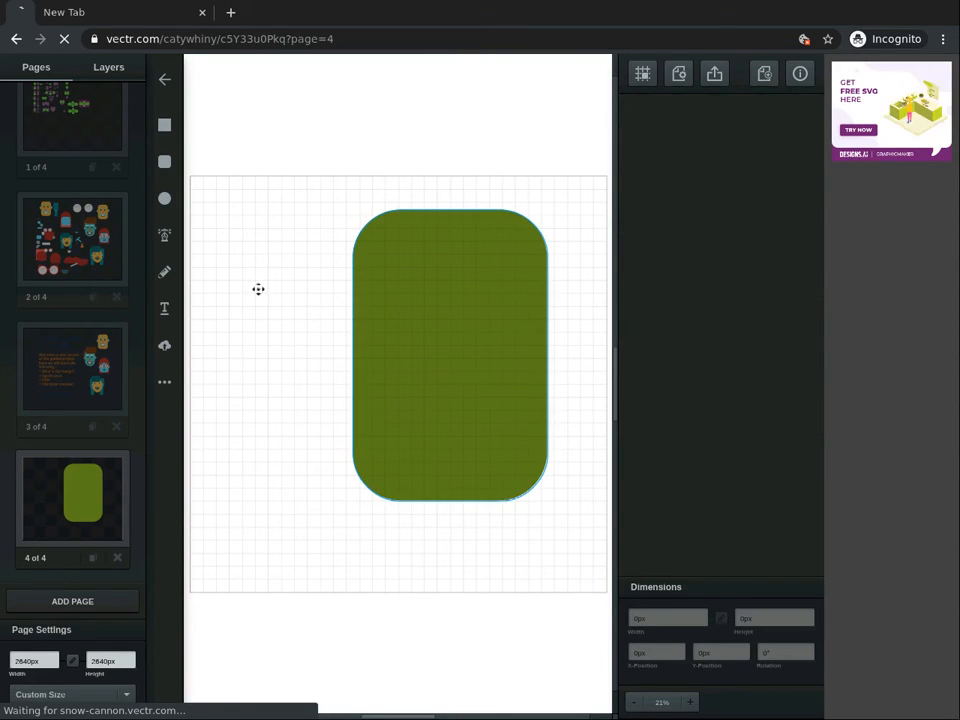
Step: Place a circle on the upper left of the head and shrink it to about 187 × 182 px as an eye
{"action": "left_click", "coordinate": [162, 199]}
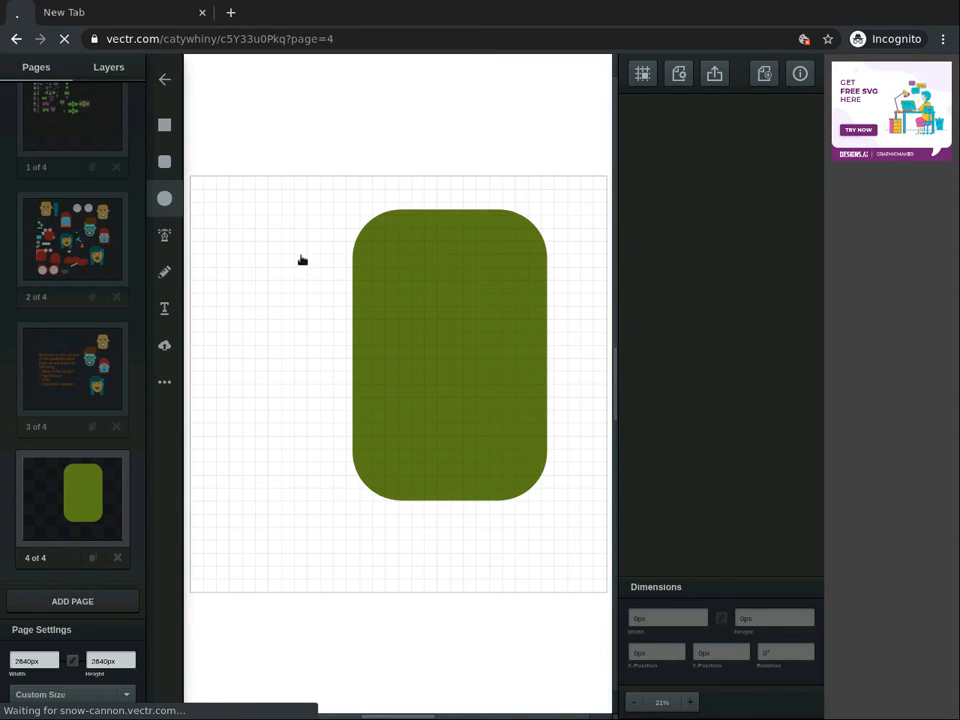
{"action": "left_click", "coordinate": [388, 283]}
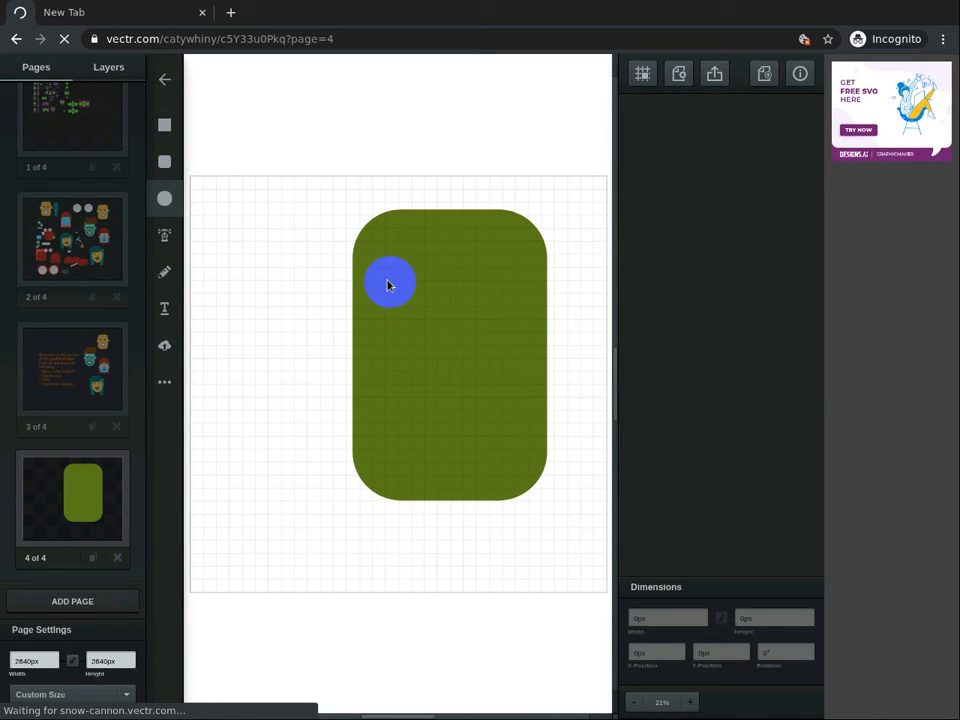
{"action": "mouse_move", "coordinate": [388, 285]}
{"action": "left_mouse_down"}
{"action": "mouse_move", "coordinate": [403, 287]}
{"action": "mouse_move", "coordinate": [394, 285]}
{"action": "mouse_move", "coordinate": [417, 313]}
{"action": "mouse_move", "coordinate": [395, 285]}
{"action": "left_mouse_up"}
{"action": "left_click", "coordinate": [390, 283]}
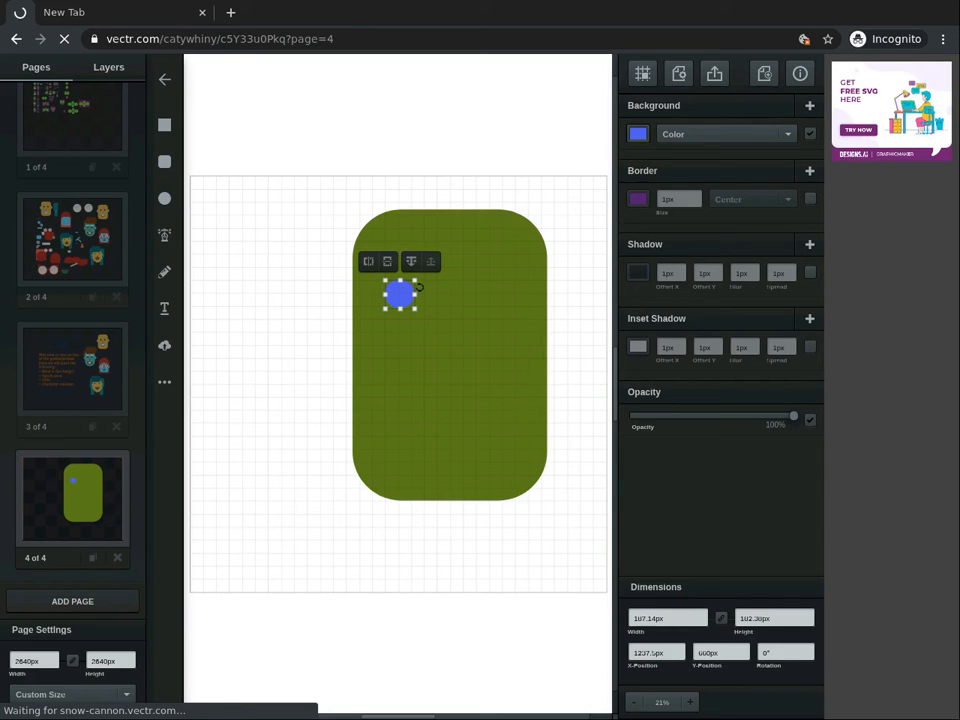
Step: Duplicate the eye circle and place the copy on the right side of the head, level with the first eye
{"action": "right_click", "coordinate": [420, 288]}
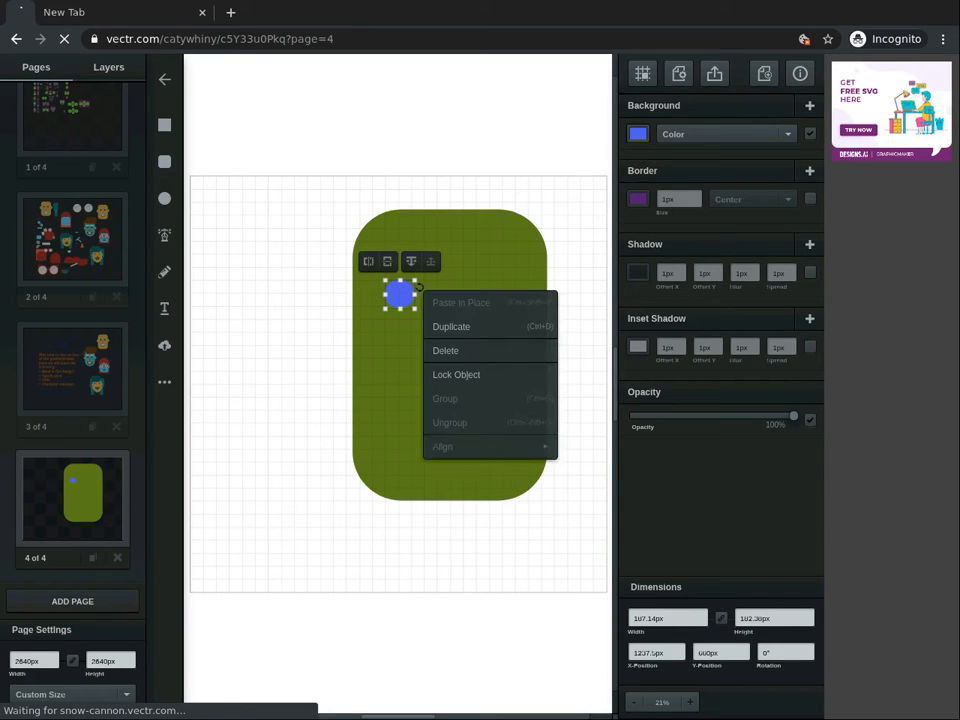
{"action": "left_click", "coordinate": [456, 327]}
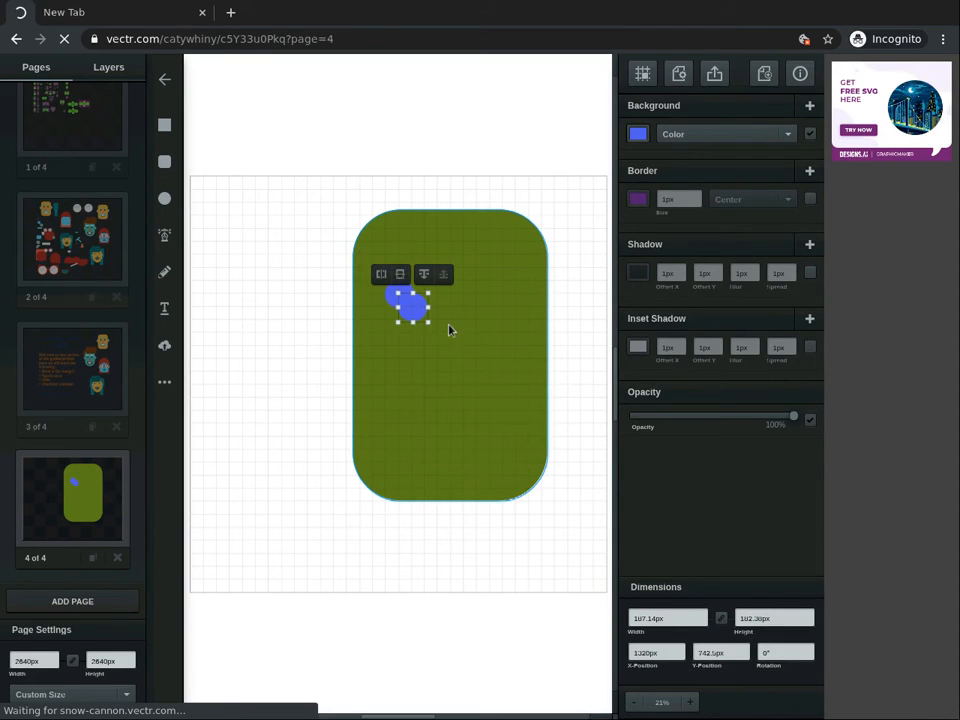
{"action": "left_click_drag", "start_coordinate": [447, 294], "coordinate": [494, 288]}
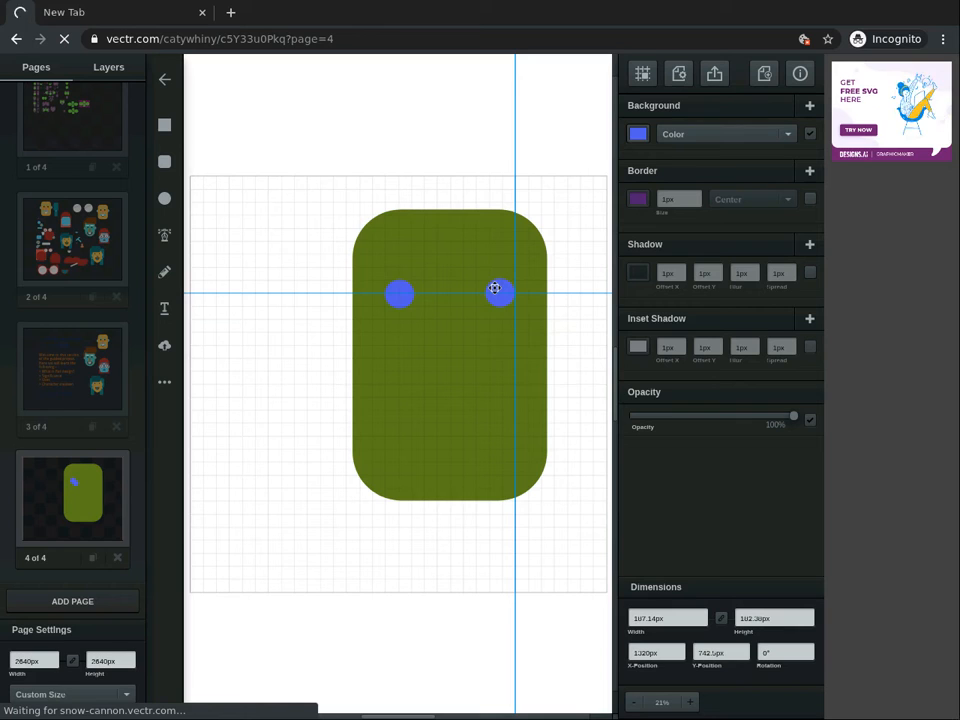
{"action": "left_click_drag", "start_coordinate": [494, 288], "coordinate": [494, 288]}
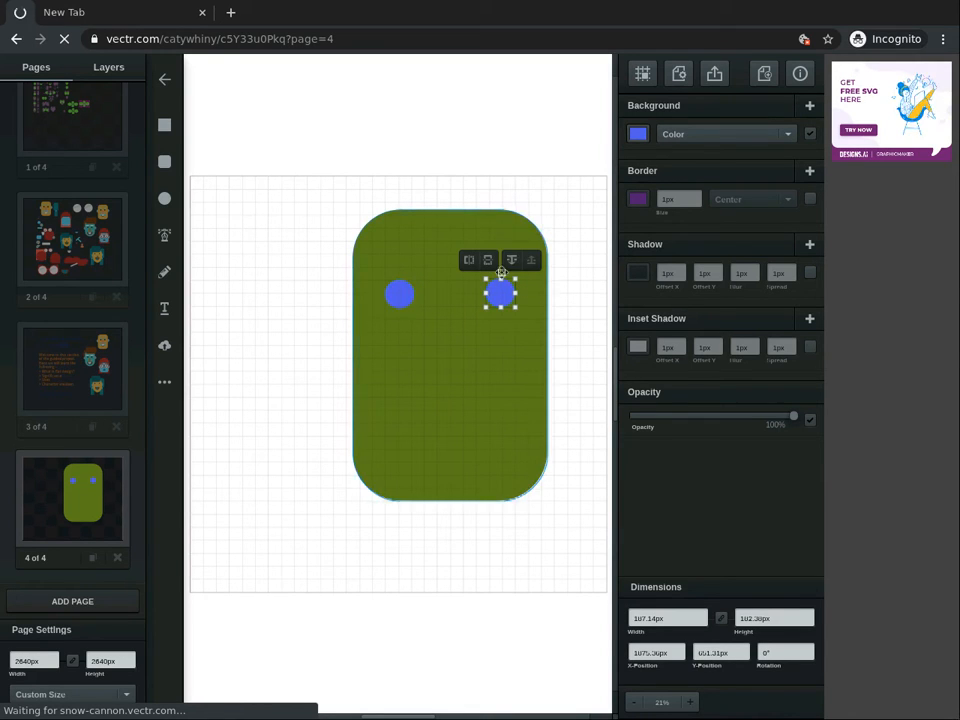
Step: Change the background color of both eye circles to black
{"action": "left_click", "coordinate": [385, 289], "text": "shift"}
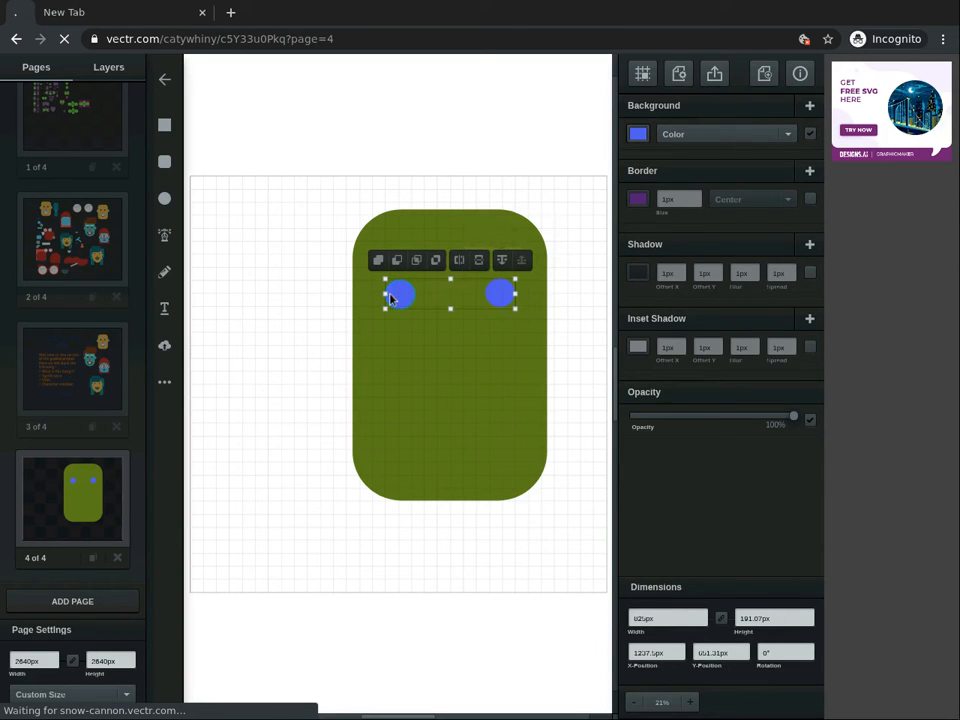
{"action": "left_click", "coordinate": [636, 136]}
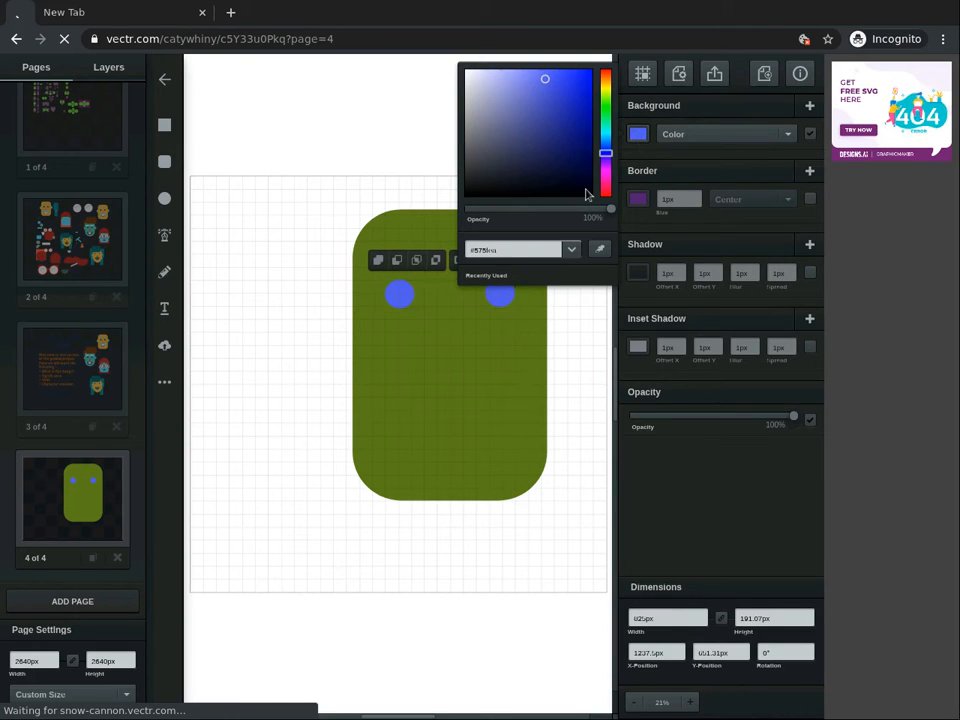
{"action": "left_click", "coordinate": [588, 193]}
{"action": "left_click", "coordinate": [588, 196]}
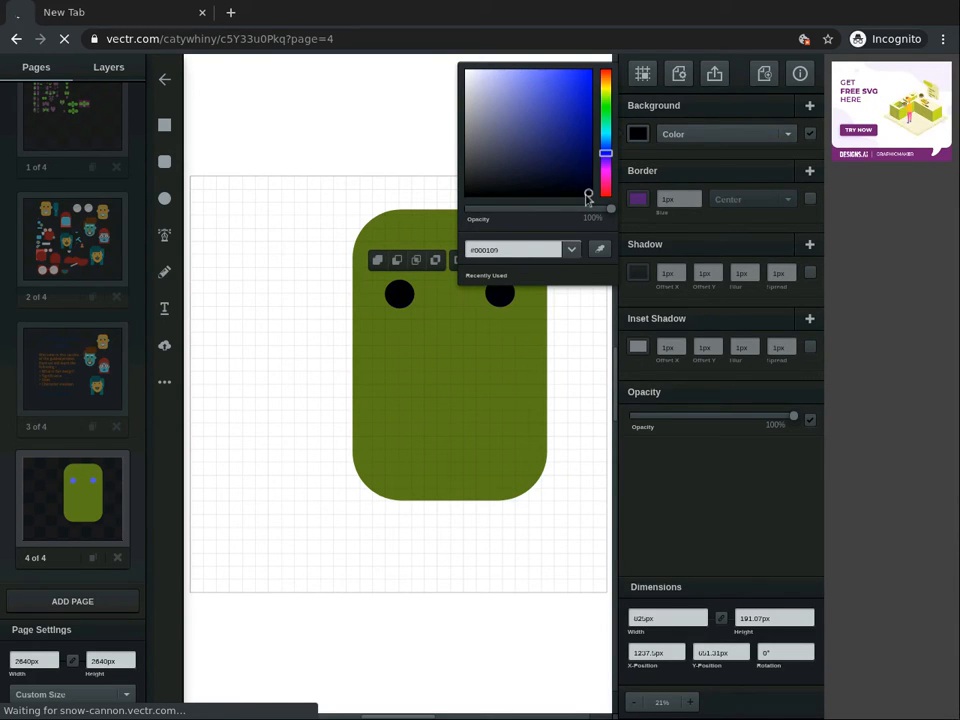
{"action": "left_click", "coordinate": [508, 358]}
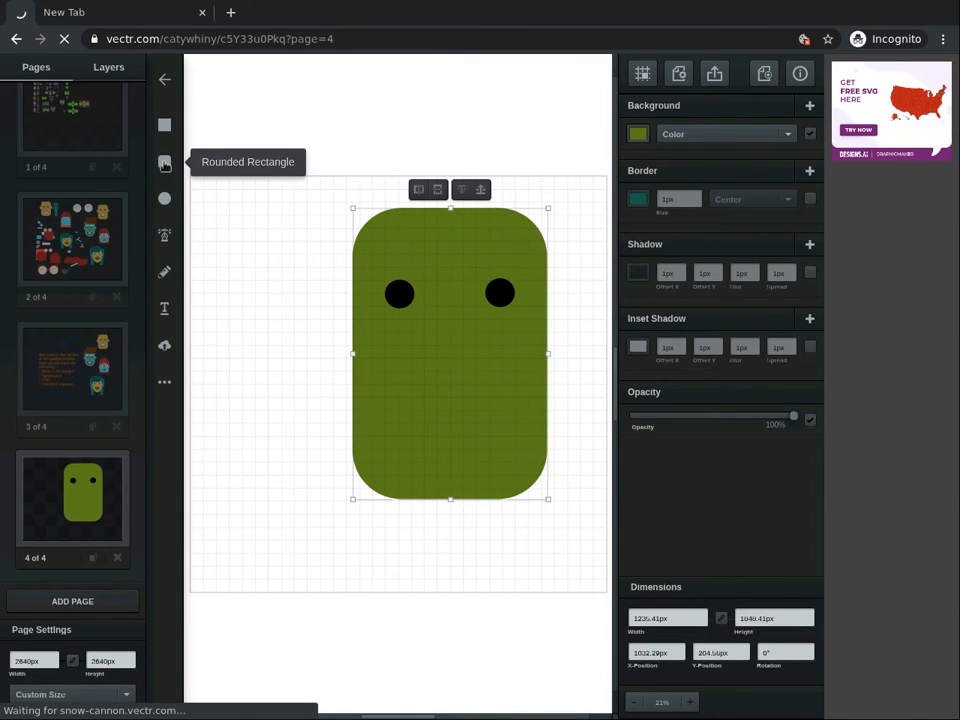
Step: Add a black rounded rectangle, resize it to about 444 × 125 px and place it above the left eye as an eyebrow
{"action": "left_click", "coordinate": [165, 162]}
{"action": "left_click", "coordinate": [232, 214]}
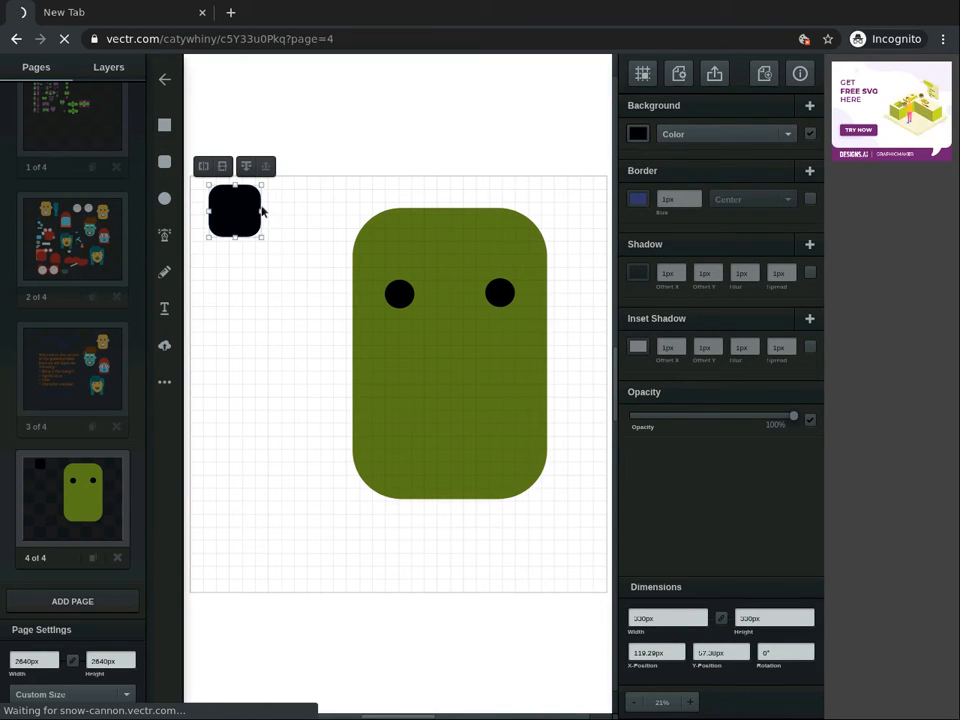
{"action": "left_click_drag", "start_coordinate": [261, 210], "coordinate": [303, 204]}
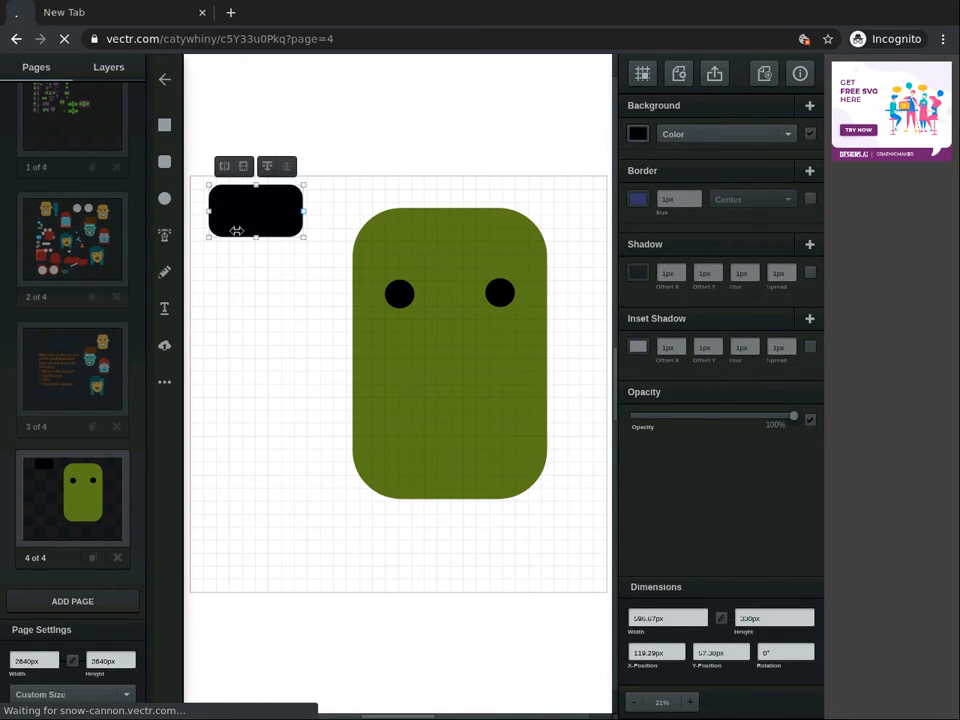
{"action": "left_click", "coordinate": [250, 231]}
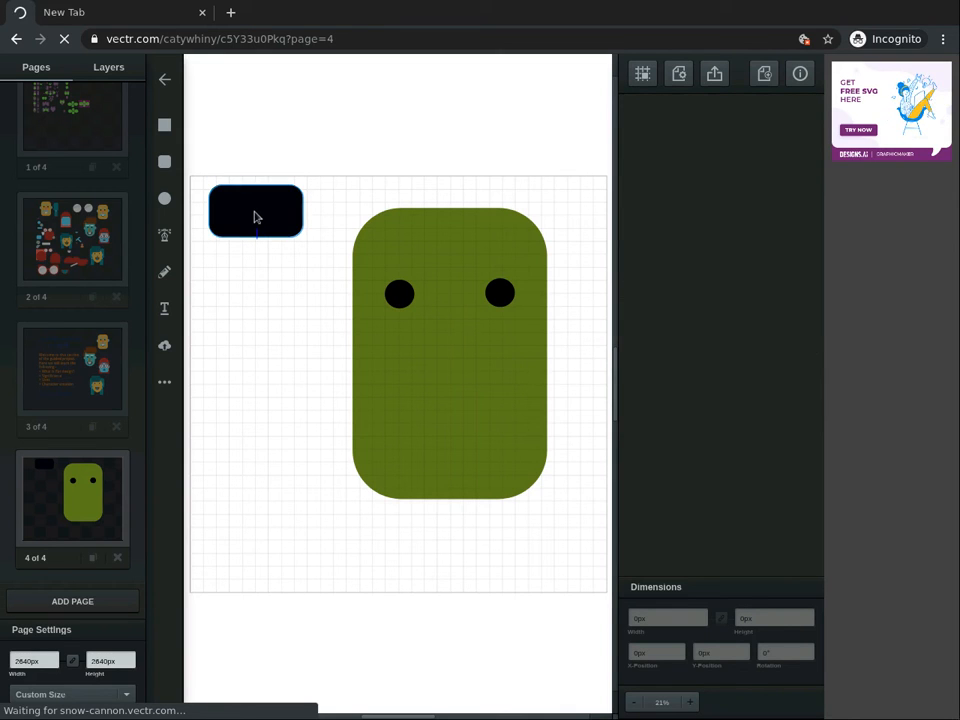
{"action": "left_click", "coordinate": [255, 214]}
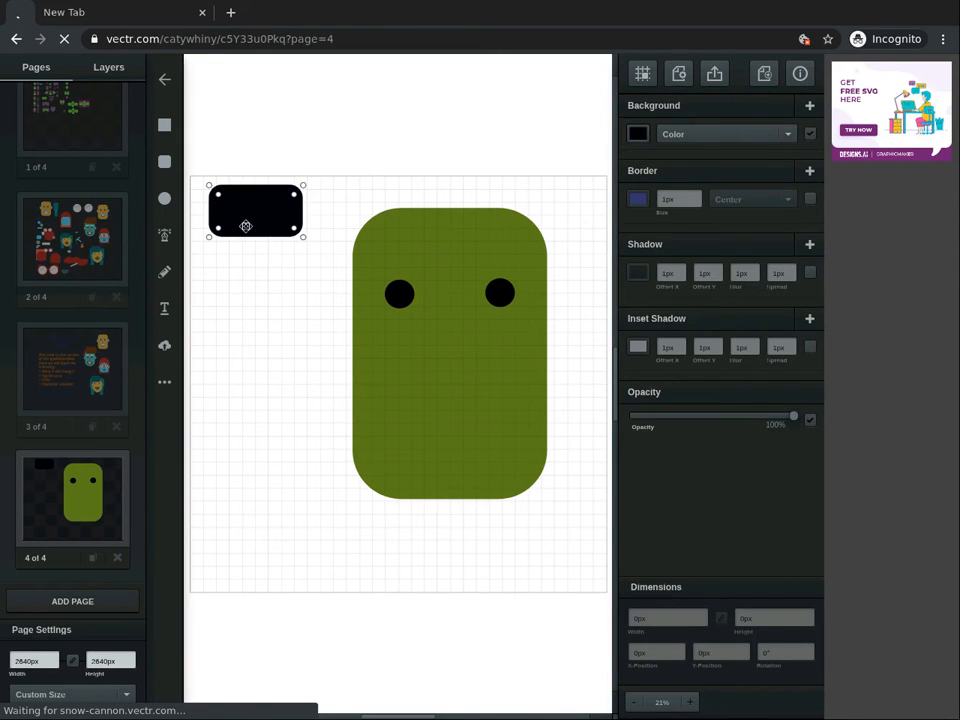
{"action": "left_click", "coordinate": [258, 224]}
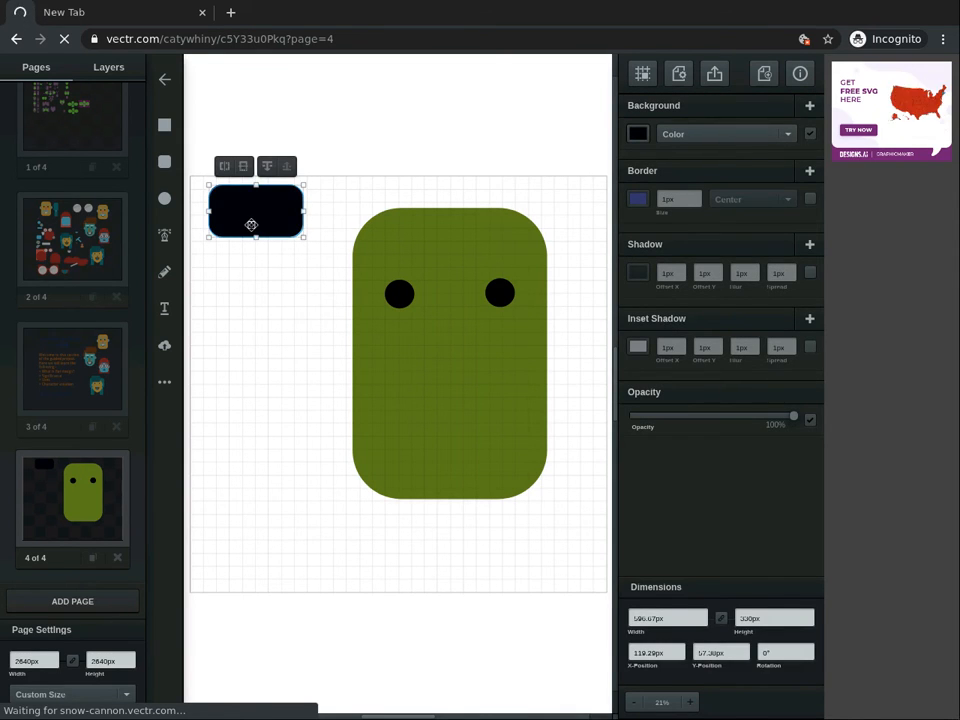
{"action": "left_click_drag", "start_coordinate": [247, 227], "coordinate": [397, 254]}
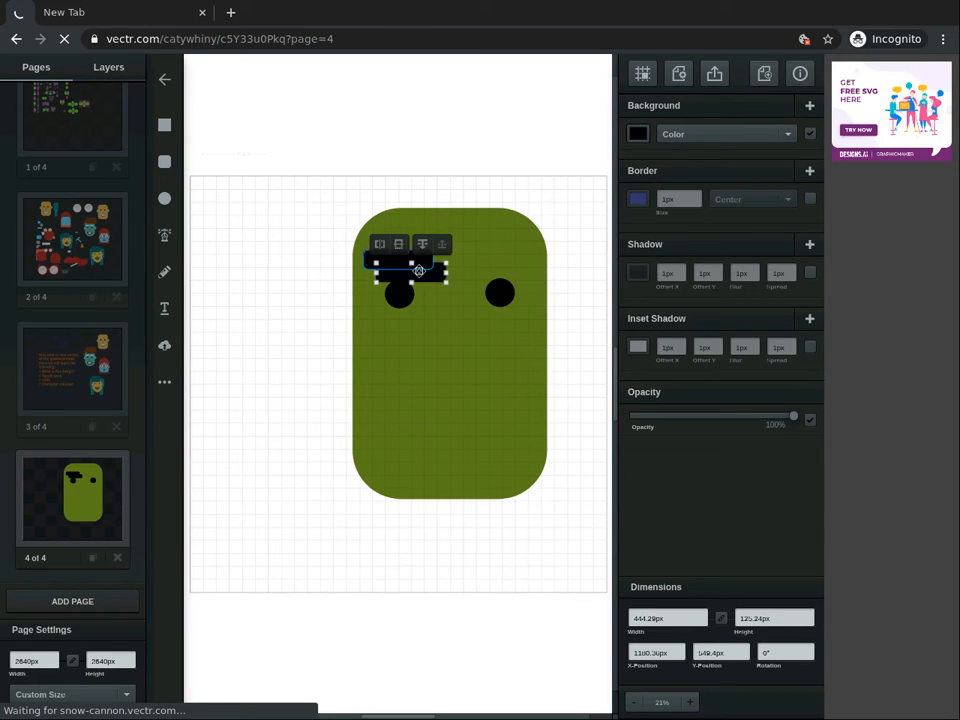
Step: Move the duplicate eyebrow above the right eye, level with the left eyebrow, and select the left eyebrow
{"action": "left_click_drag", "start_coordinate": [420, 266], "coordinate": [506, 257]}
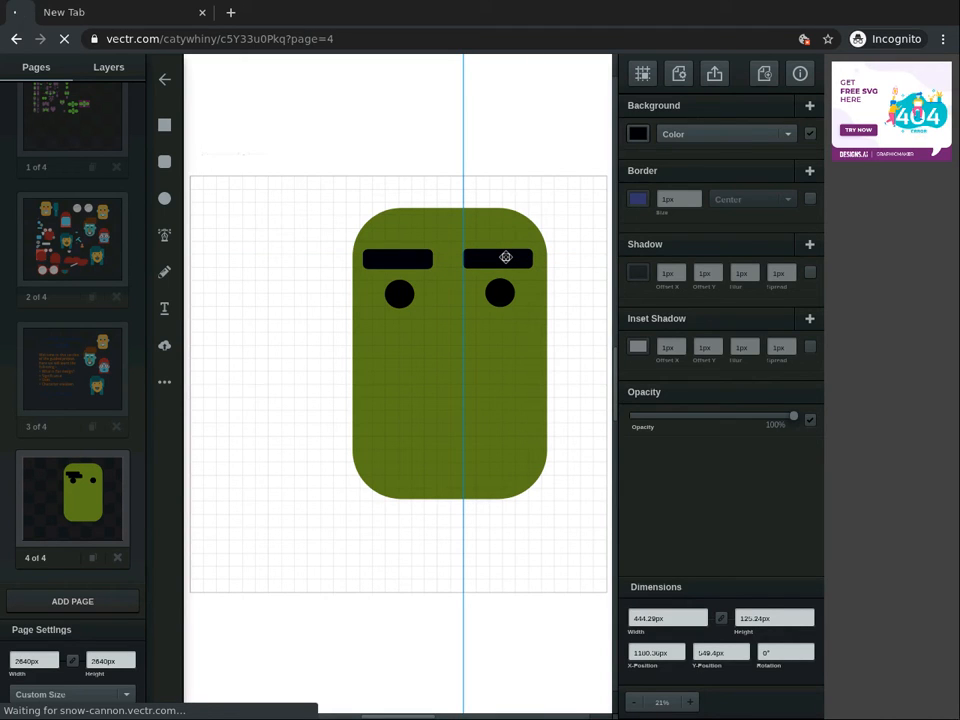
{"action": "left_click_drag", "start_coordinate": [506, 257], "coordinate": [506, 257]}
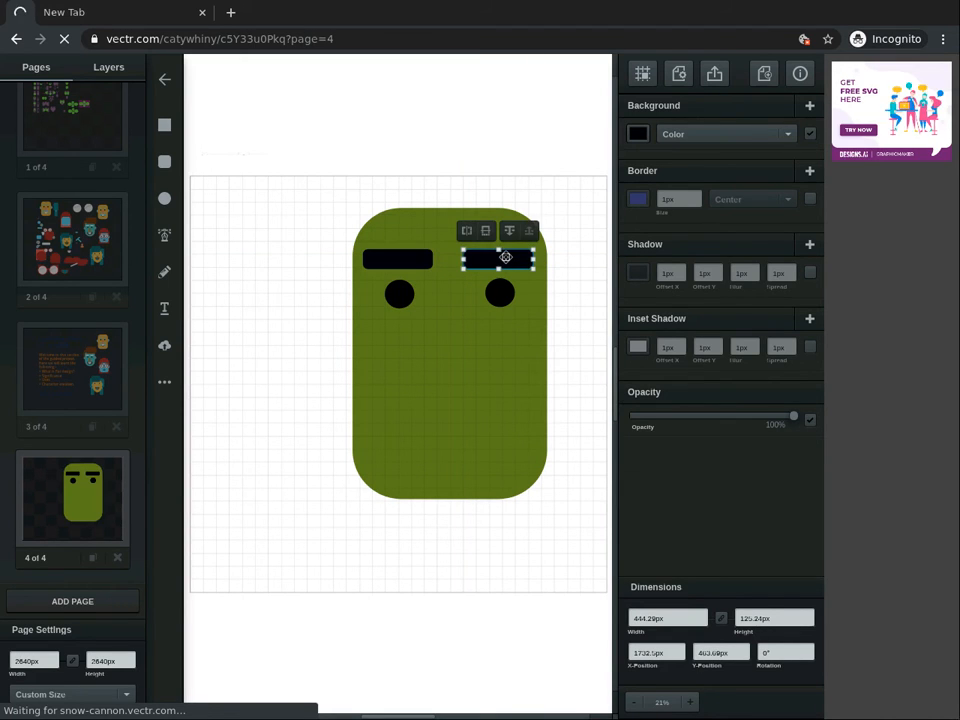
{"action": "left_click", "coordinate": [308, 291]}
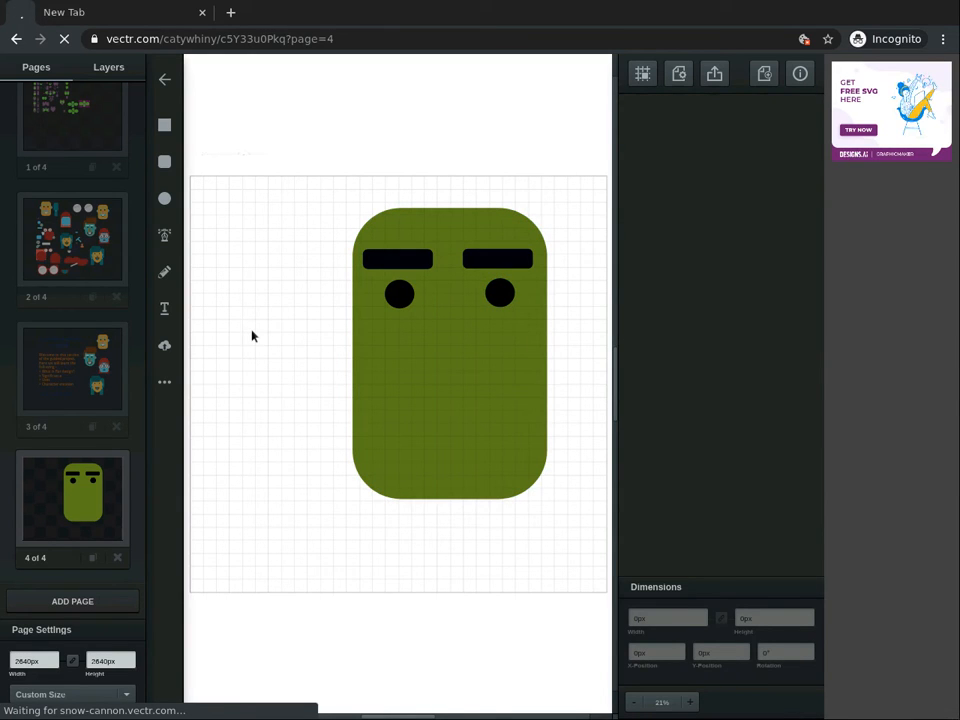
{"action": "left_click", "coordinate": [407, 251]}
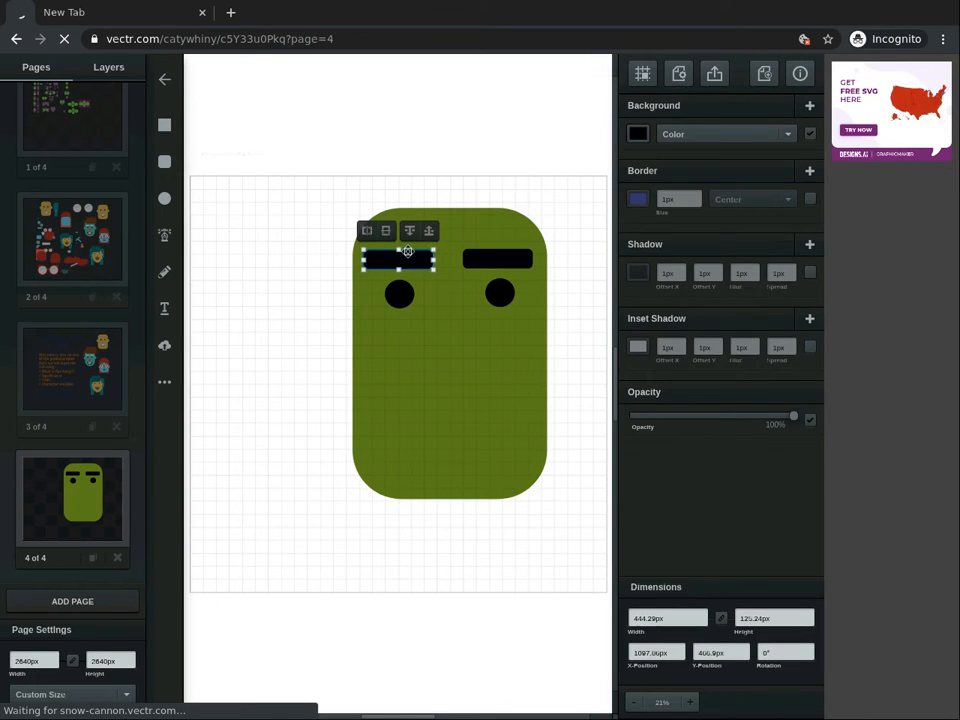
Step: Place a copy of the left eyebrow between the eyes, just below them, and rotate it upright to about 270° as a nose
{"action": "left_click_drag", "start_coordinate": [407, 251], "coordinate": [452, 328]}
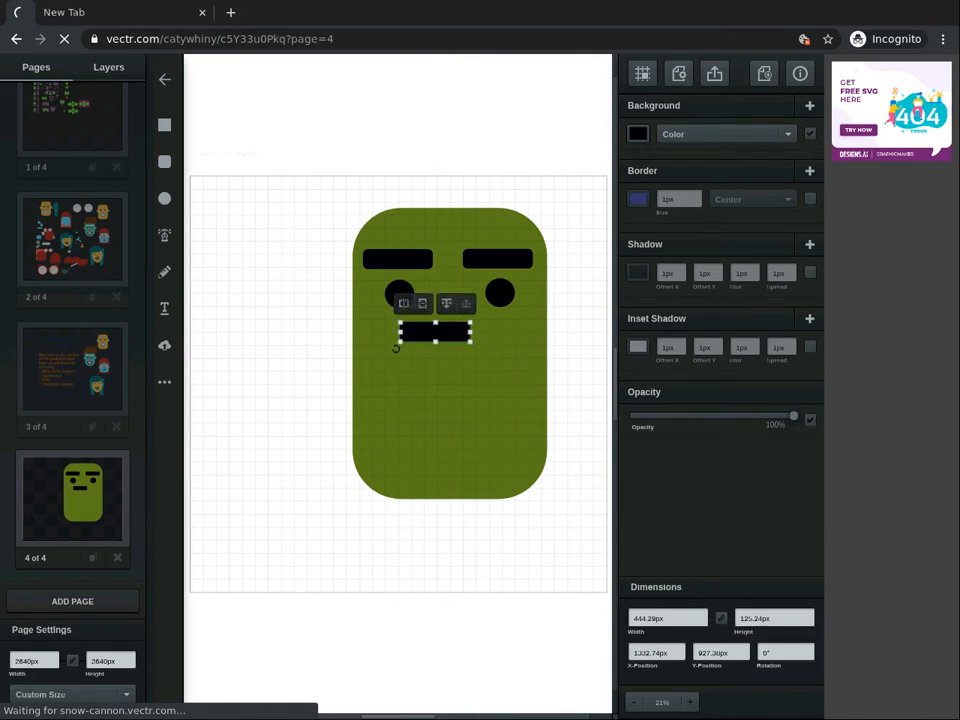
{"action": "left_click_drag", "start_coordinate": [407, 358], "coordinate": [442, 383]}
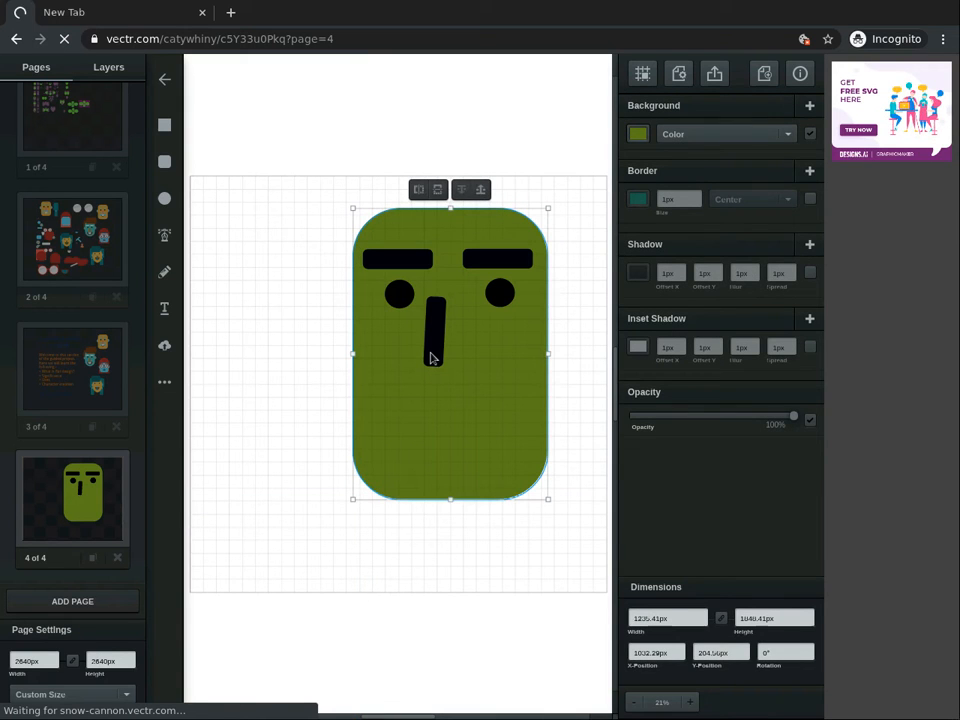
{"action": "left_click", "coordinate": [427, 344]}
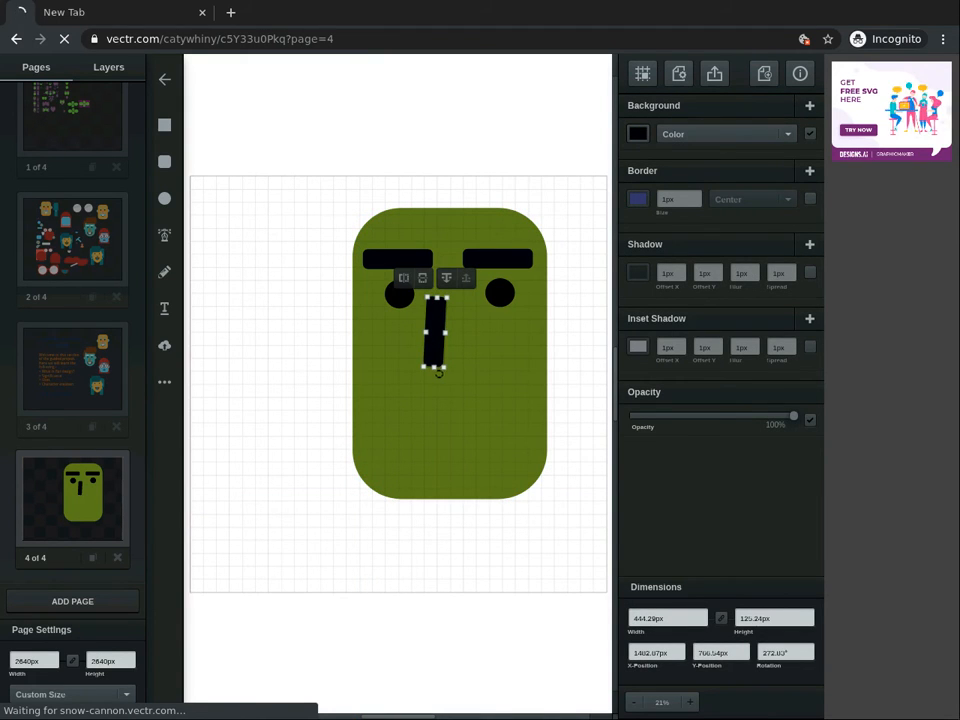
{"action": "left_click_drag", "start_coordinate": [445, 375], "coordinate": [442, 377]}
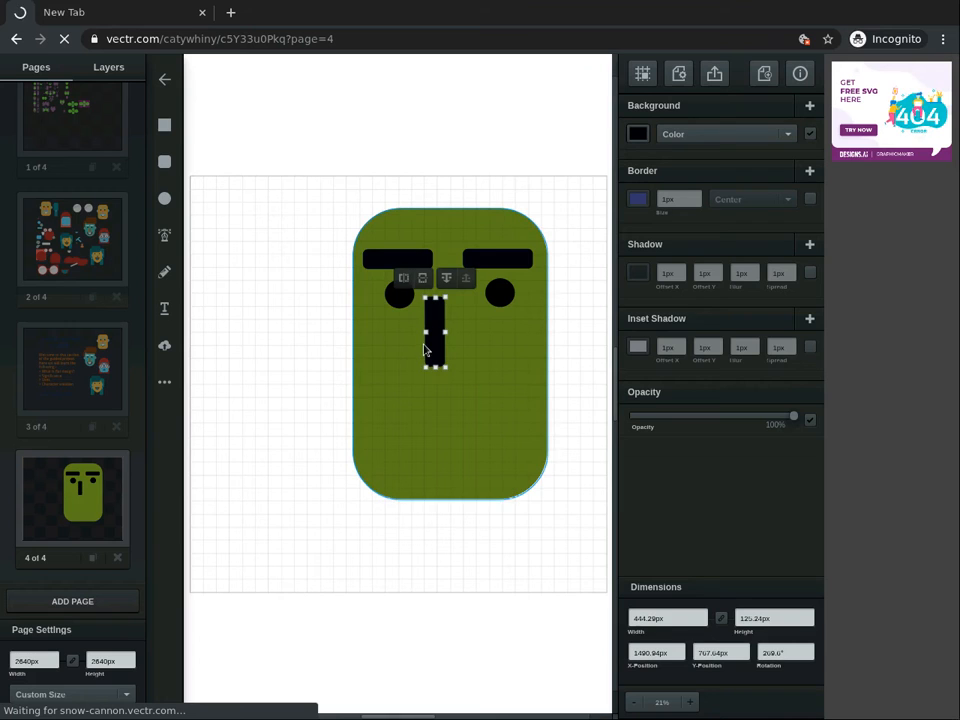
Step: Center the upright nose bar between the eyes, widen it to 165 px and position it slightly below eye level
{"action": "left_click_drag", "start_coordinate": [428, 331], "coordinate": [441, 327]}
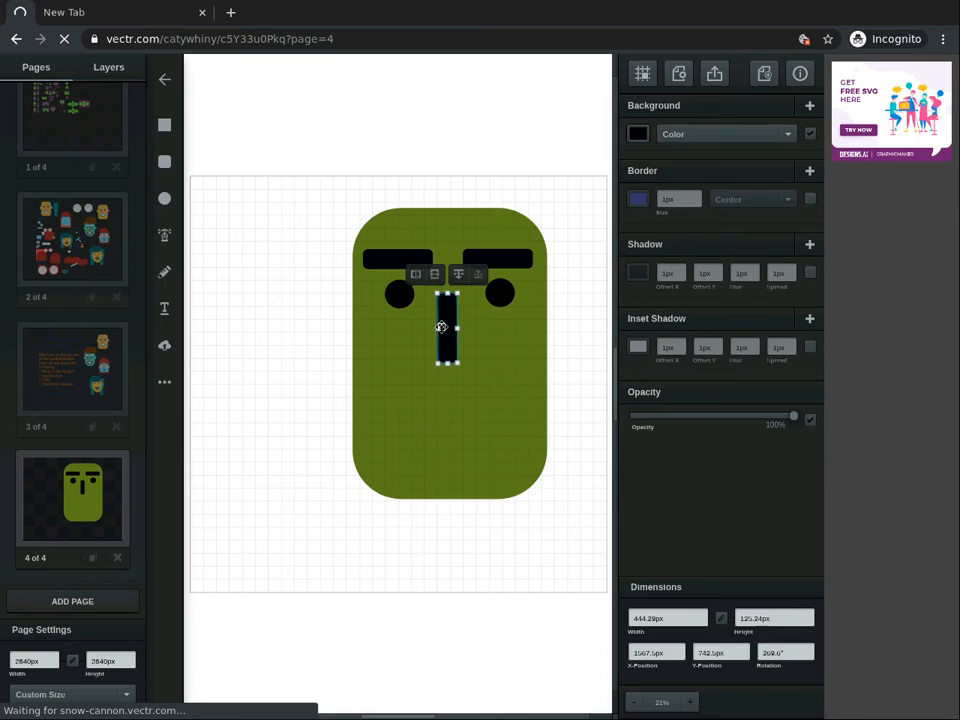
{"action": "left_click_drag", "start_coordinate": [443, 338], "coordinate": [439, 335]}
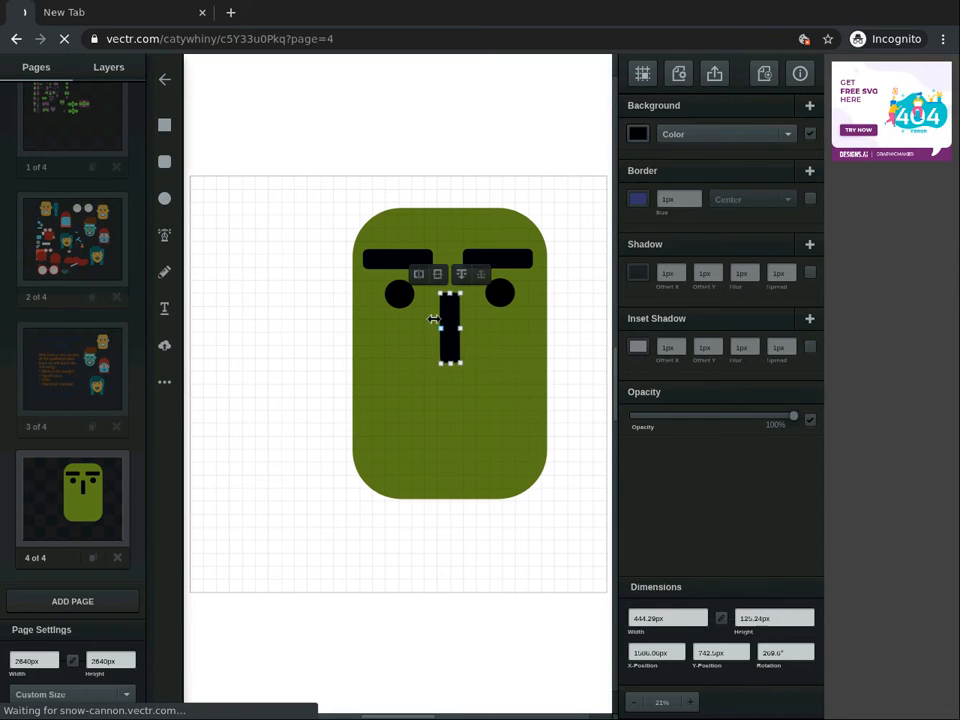
{"action": "left_click_drag", "start_coordinate": [431, 319], "coordinate": [458, 324]}
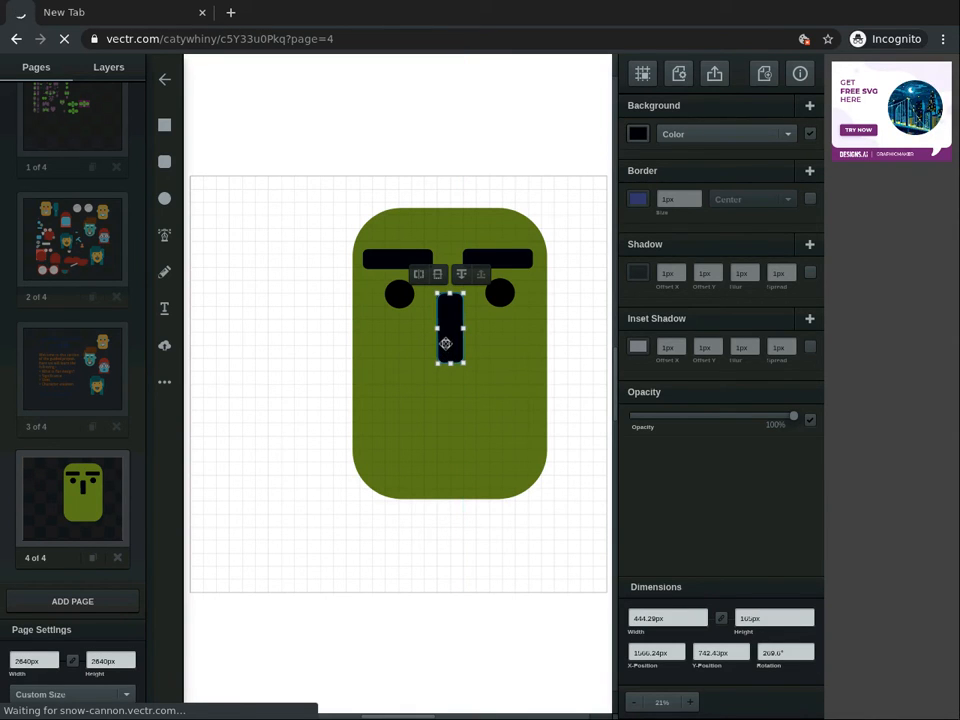
{"action": "left_click_drag", "start_coordinate": [447, 352], "coordinate": [447, 350]}
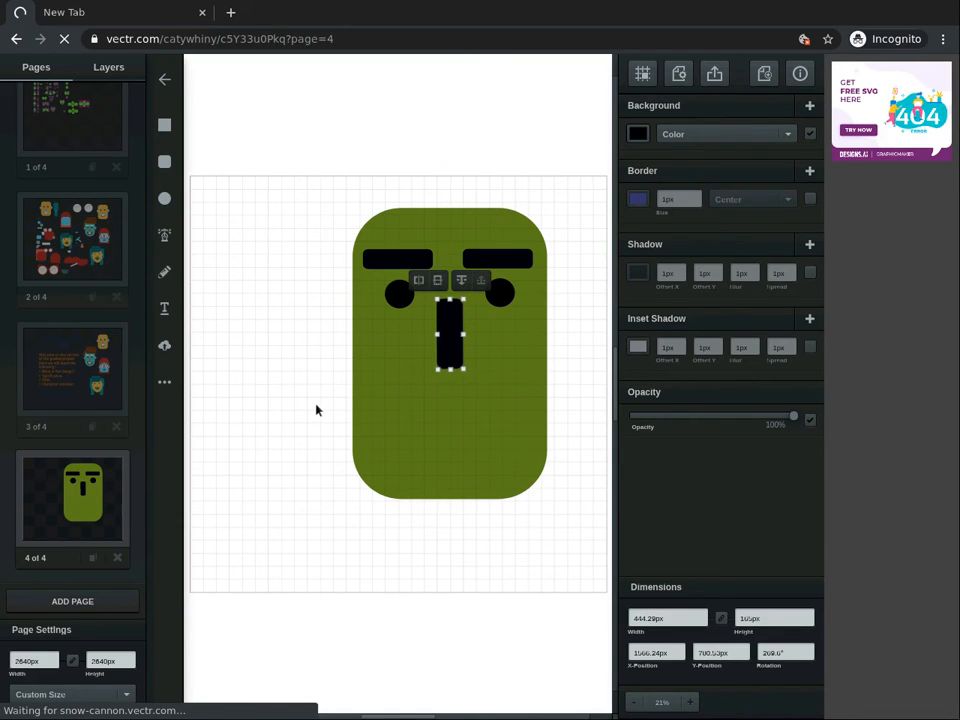
{"action": "left_click", "coordinate": [316, 410]}
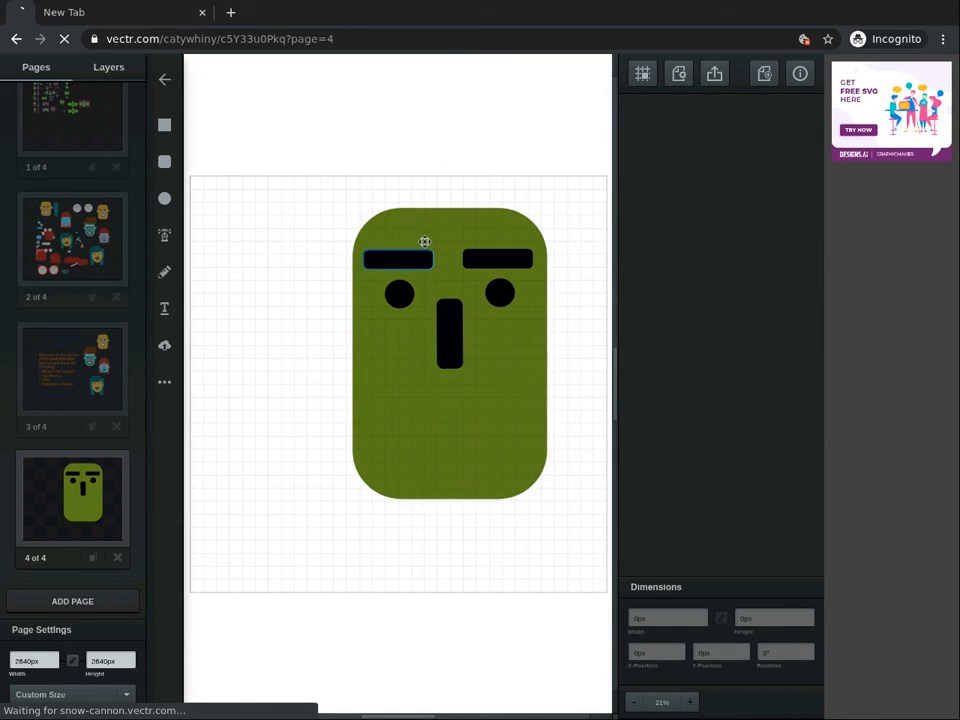
Step: Duplicate the left eyebrow and move the copy to the empty canvas area beside the lower left of the head
{"action": "left_click", "coordinate": [415, 250]}
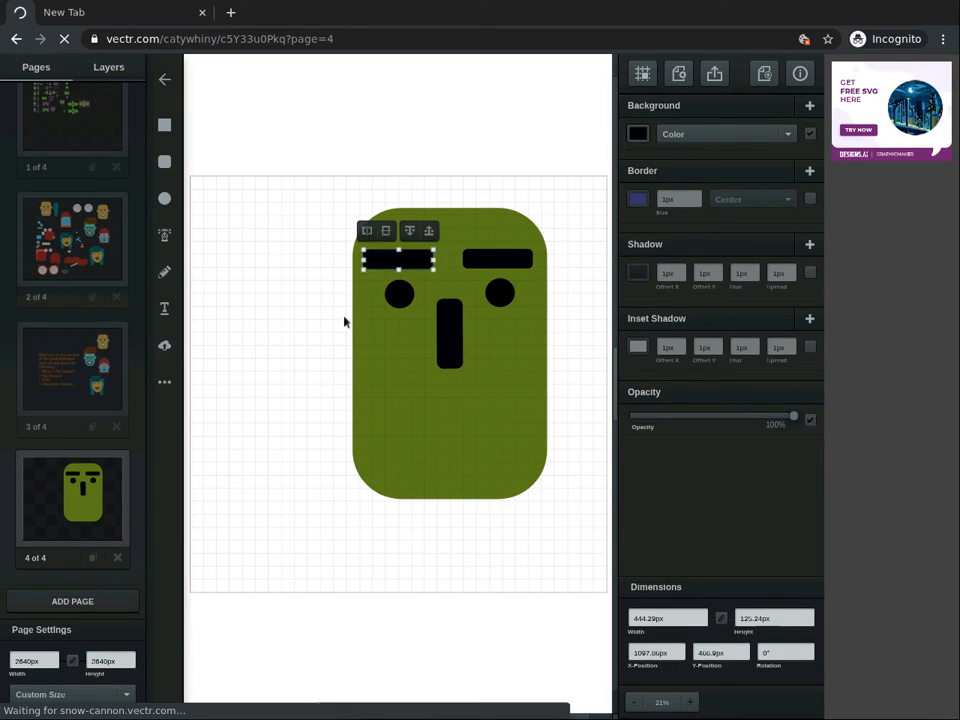
{"action": "right_click", "coordinate": [409, 261]}
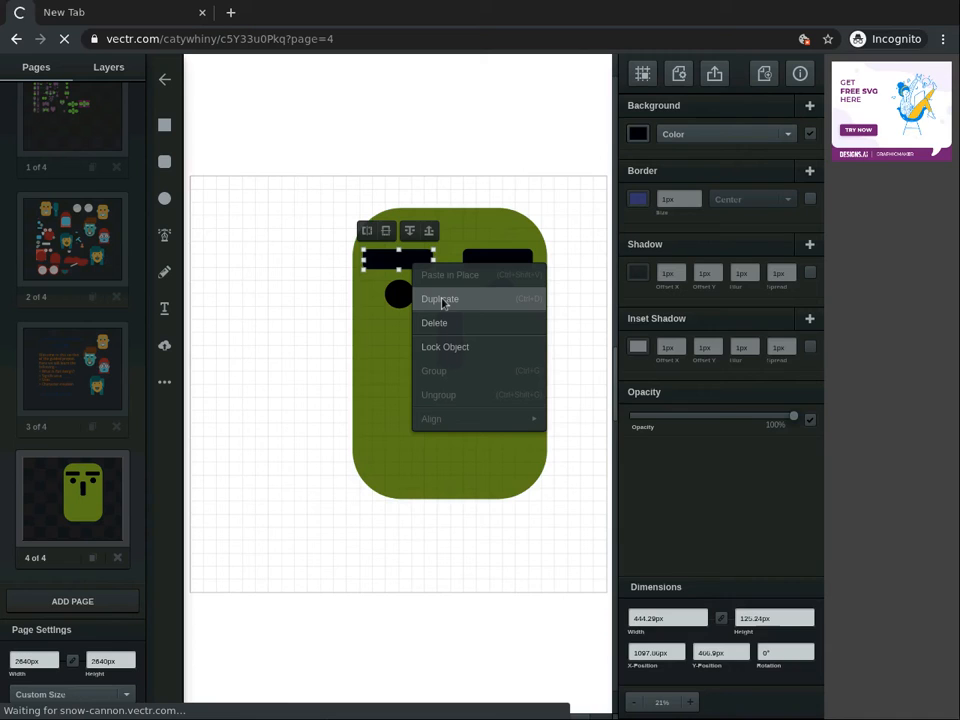
{"action": "left_click", "coordinate": [440, 299]}
{"action": "left_click_drag", "start_coordinate": [418, 276], "coordinate": [240, 459]}
{"action": "left_click_drag", "start_coordinate": [407, 411], "coordinate": [280, 454]}
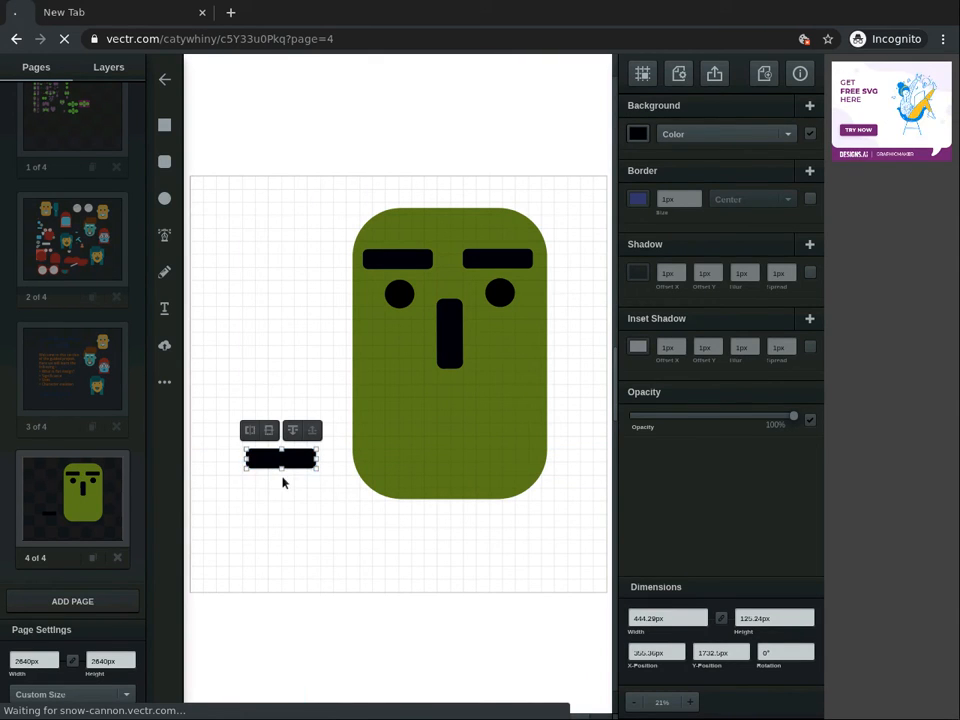
Step: Rotate the copied bar to about 329° and place it under the nose, sloping down toward the left
{"action": "mouse_move", "coordinate": [290, 480]}
{"action": "left_mouse_down"}
{"action": "mouse_move", "coordinate": [305, 479]}
{"action": "mouse_move", "coordinate": [281, 480]}
{"action": "mouse_move", "coordinate": [300, 469]}
{"action": "mouse_move", "coordinate": [275, 483]}
{"action": "mouse_move", "coordinate": [298, 476]}
{"action": "mouse_move", "coordinate": [291, 481]}
{"action": "left_mouse_up"}
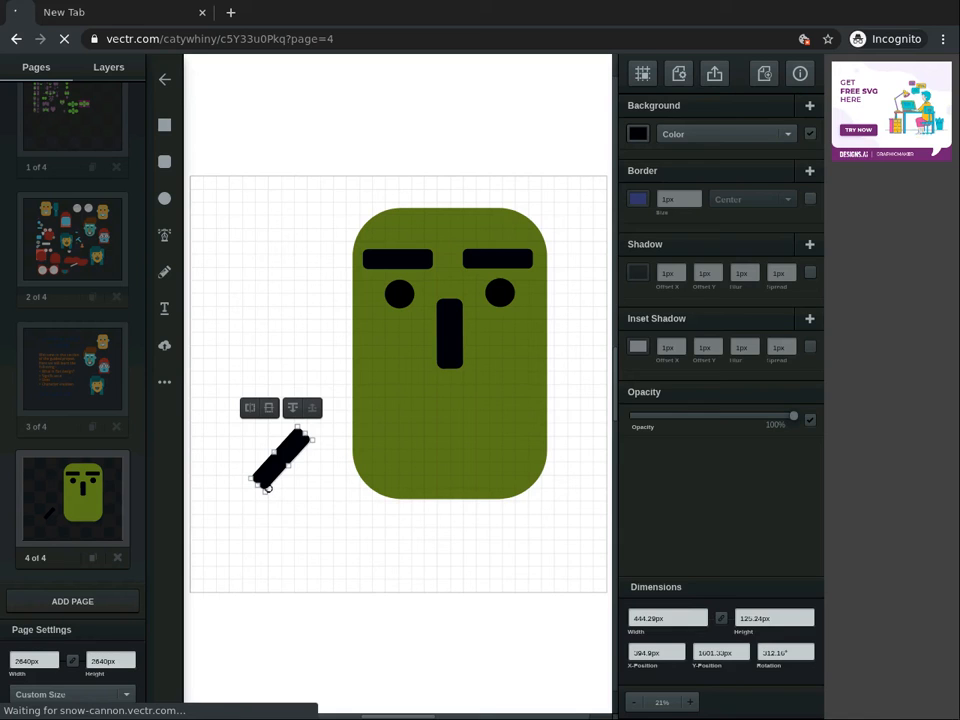
{"action": "left_click", "coordinate": [265, 490]}
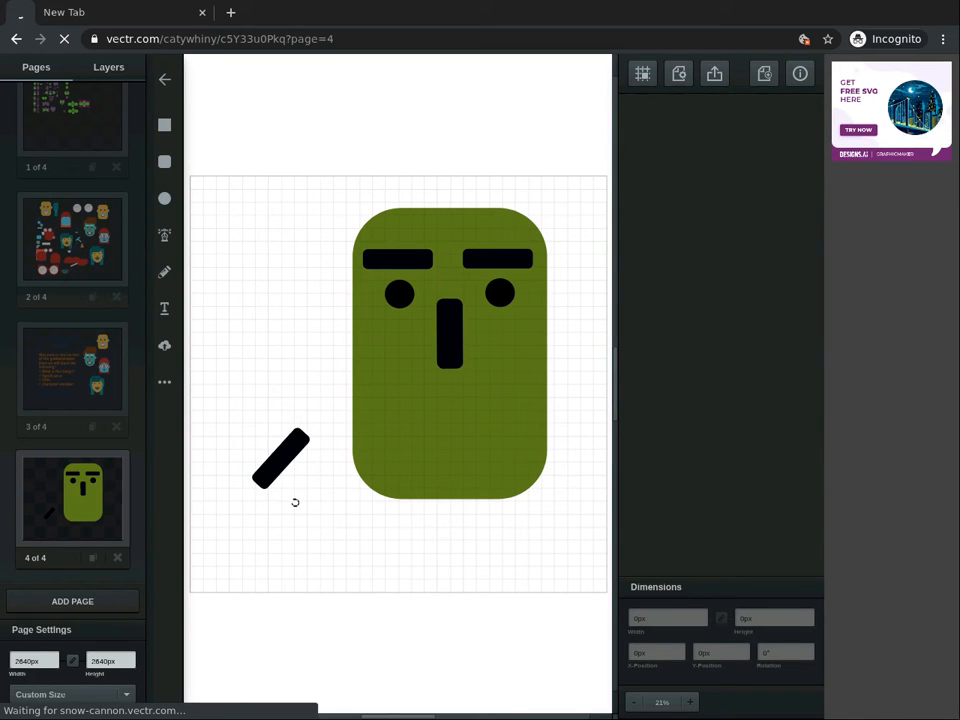
{"action": "left_click_drag", "start_coordinate": [268, 459], "coordinate": [406, 383]}
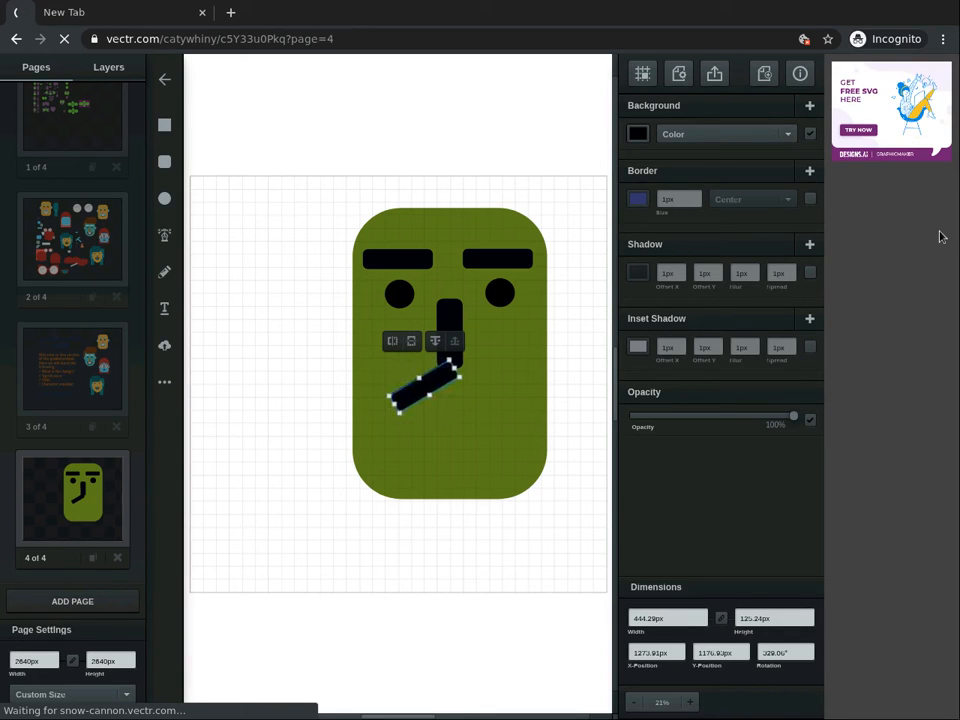
Step: Duplicate the slanted bar, flip the copy horizontally and place it under the nose's right side to form an inverted V
{"action": "right_click", "coordinate": [417, 373]}
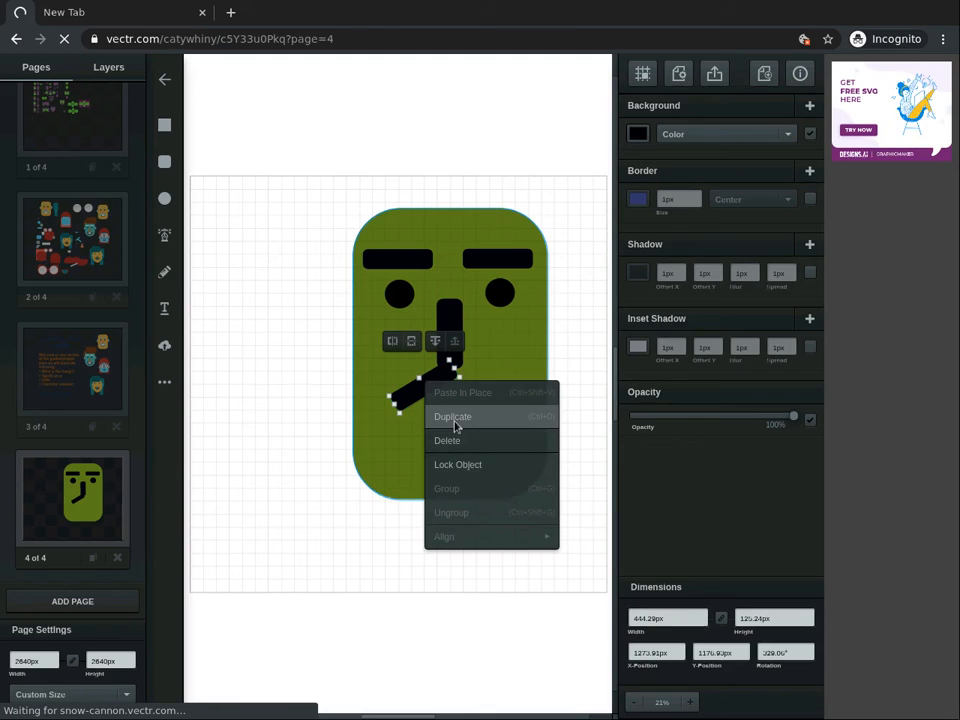
{"action": "left_click", "coordinate": [455, 421]}
{"action": "left_click", "coordinate": [405, 355]}
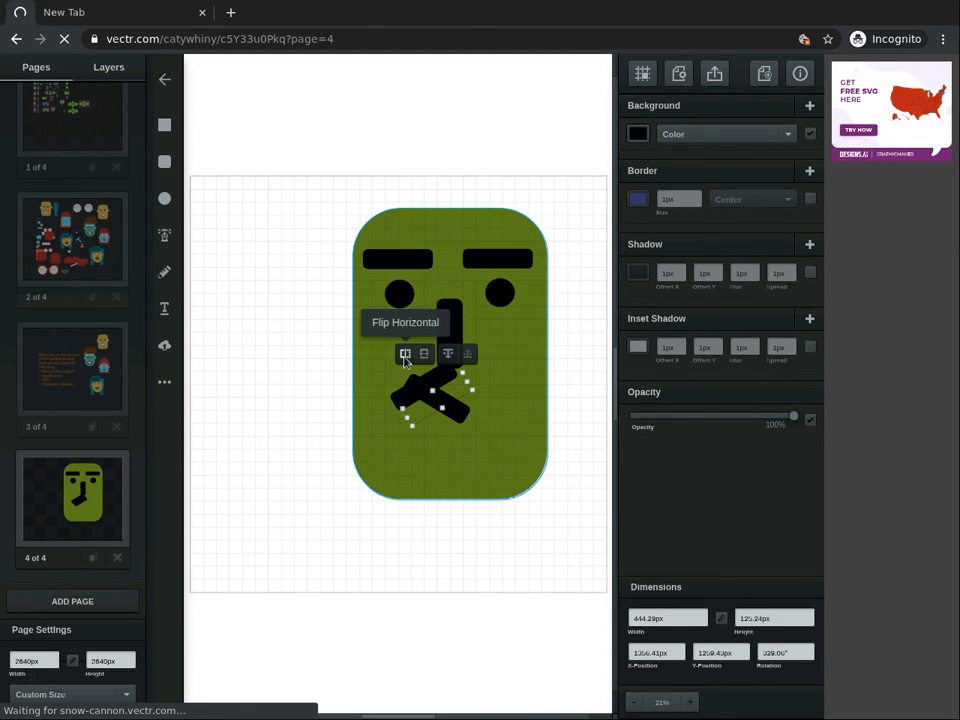
{"action": "left_click", "coordinate": [405, 355]}
{"action": "left_click_drag", "start_coordinate": [438, 403], "coordinate": [474, 384]}
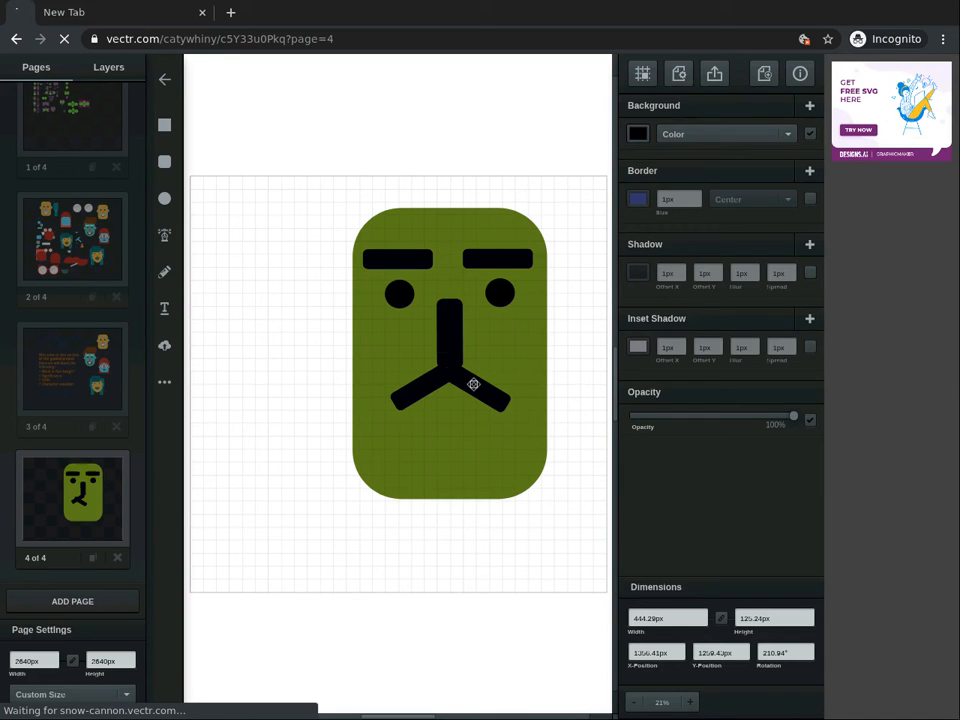
{"action": "left_click_drag", "start_coordinate": [474, 384], "coordinate": [474, 384]}
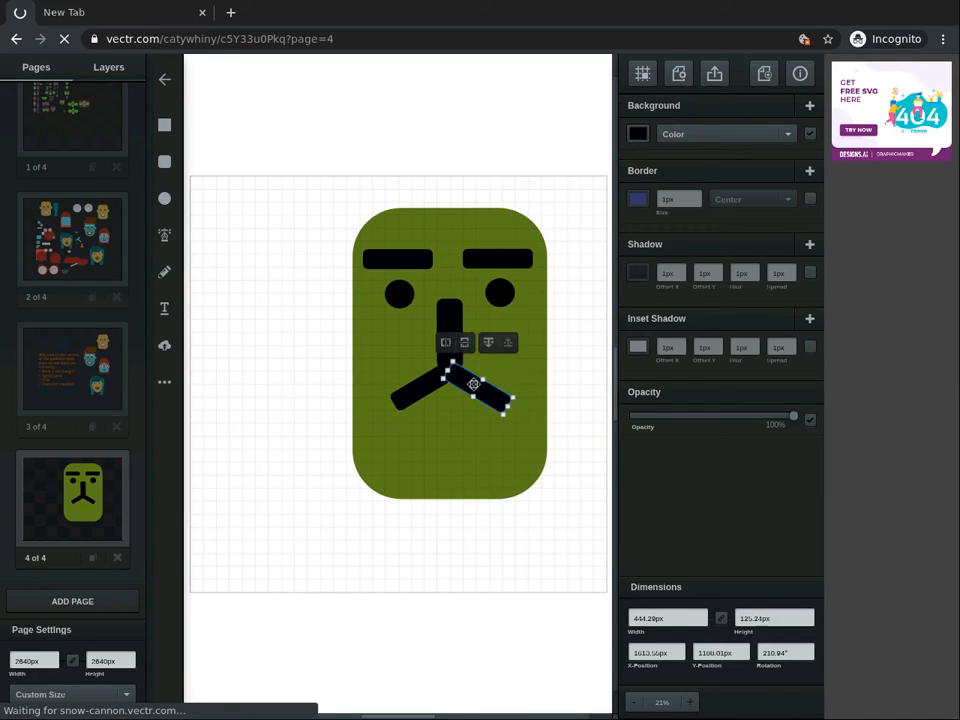
{"action": "left_click", "coordinate": [566, 423]}
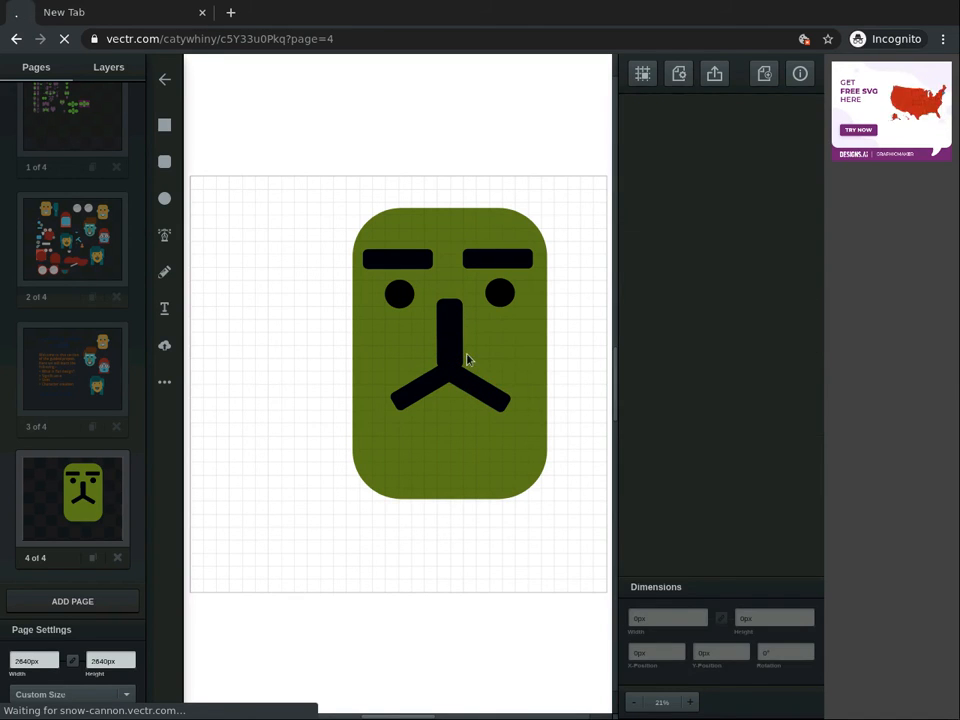
Step: Try light blue shades on the nose bar, and match its background color to the head's green with the eyedropper
{"action": "left_click", "coordinate": [441, 335]}
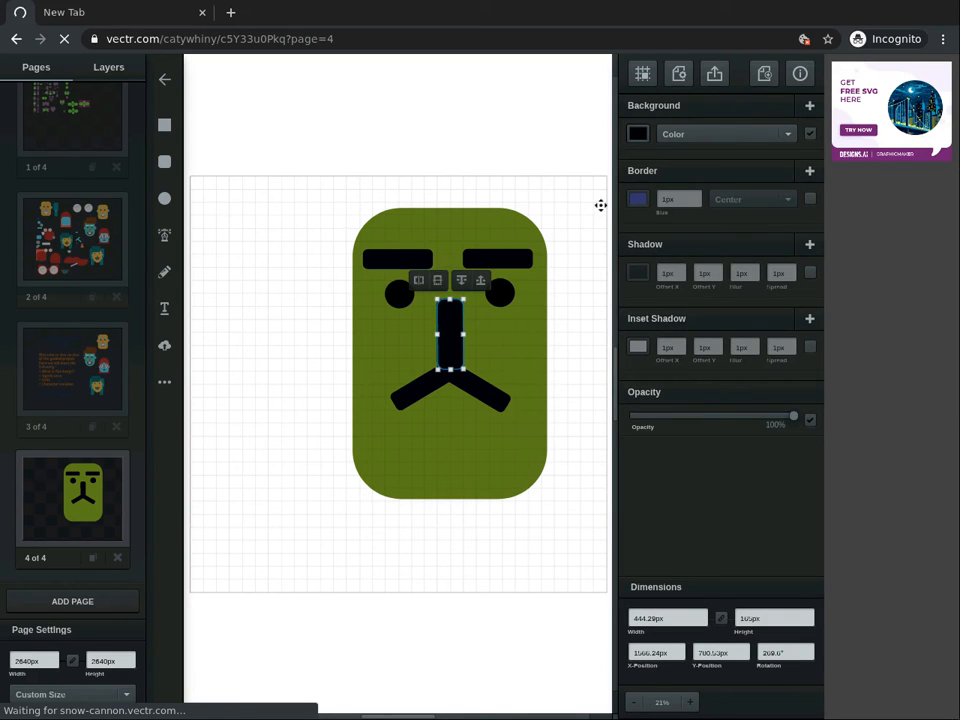
{"action": "left_click", "coordinate": [634, 135]}
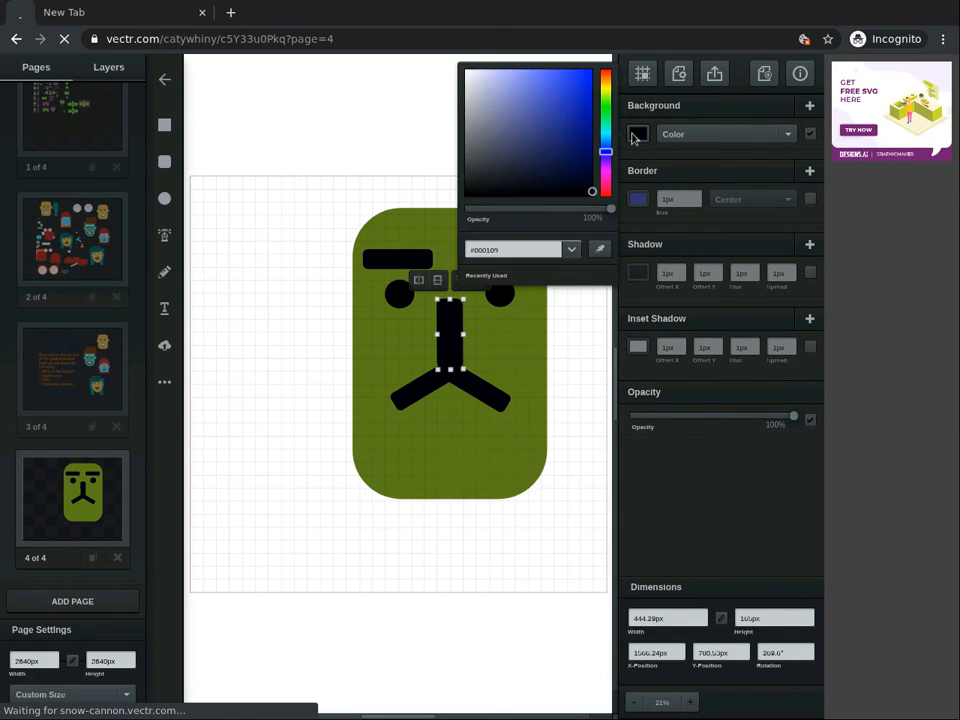
{"action": "left_click", "coordinate": [503, 83]}
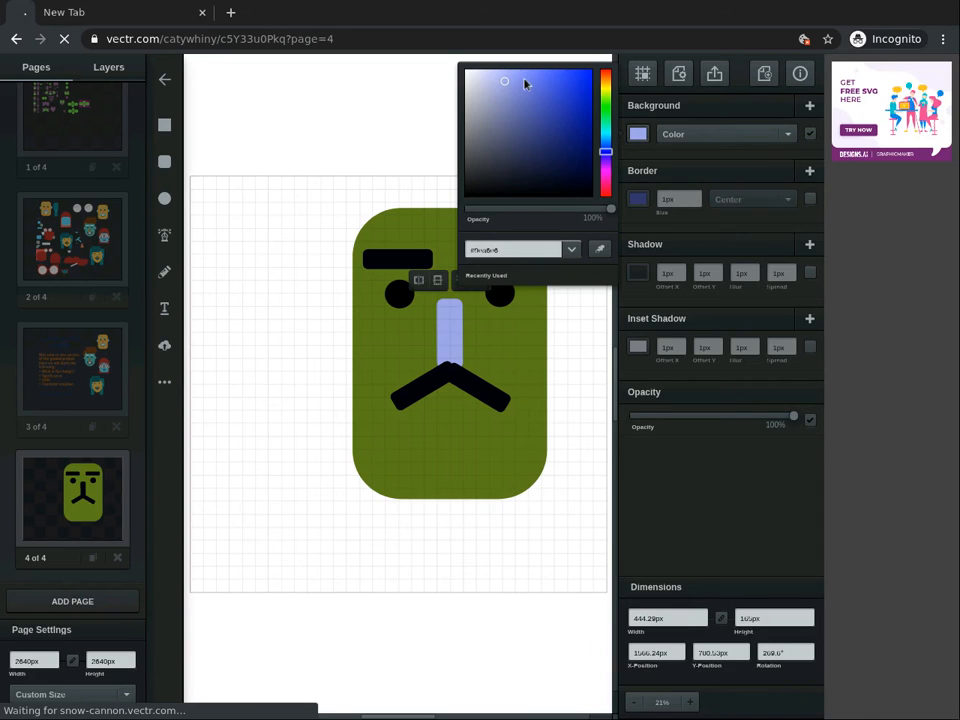
{"action": "left_click", "coordinate": [525, 84]}
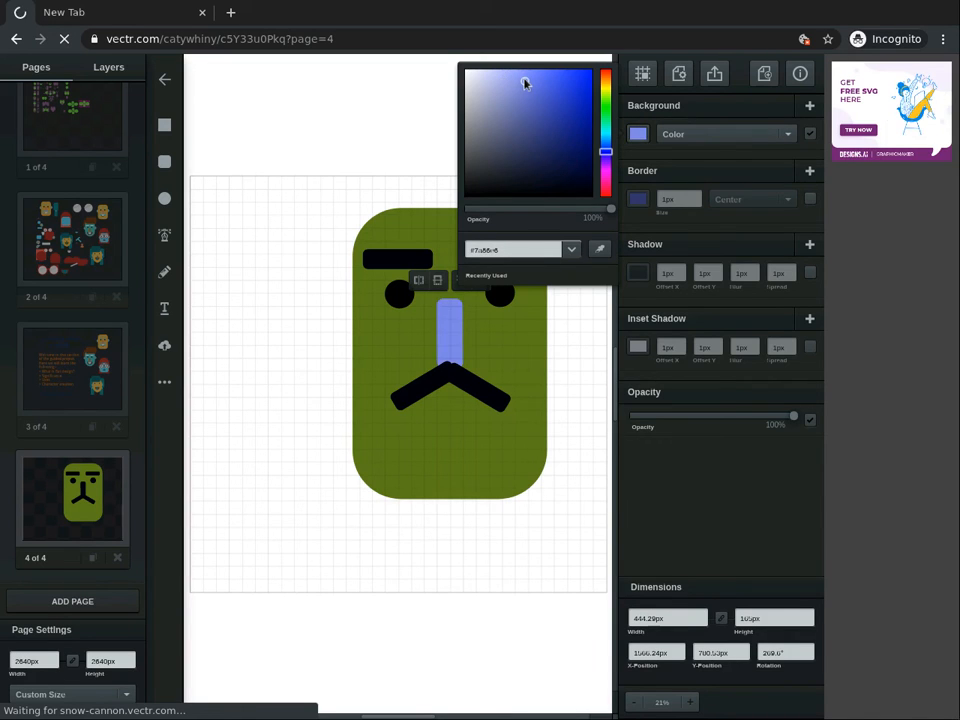
{"action": "left_click", "coordinate": [529, 81]}
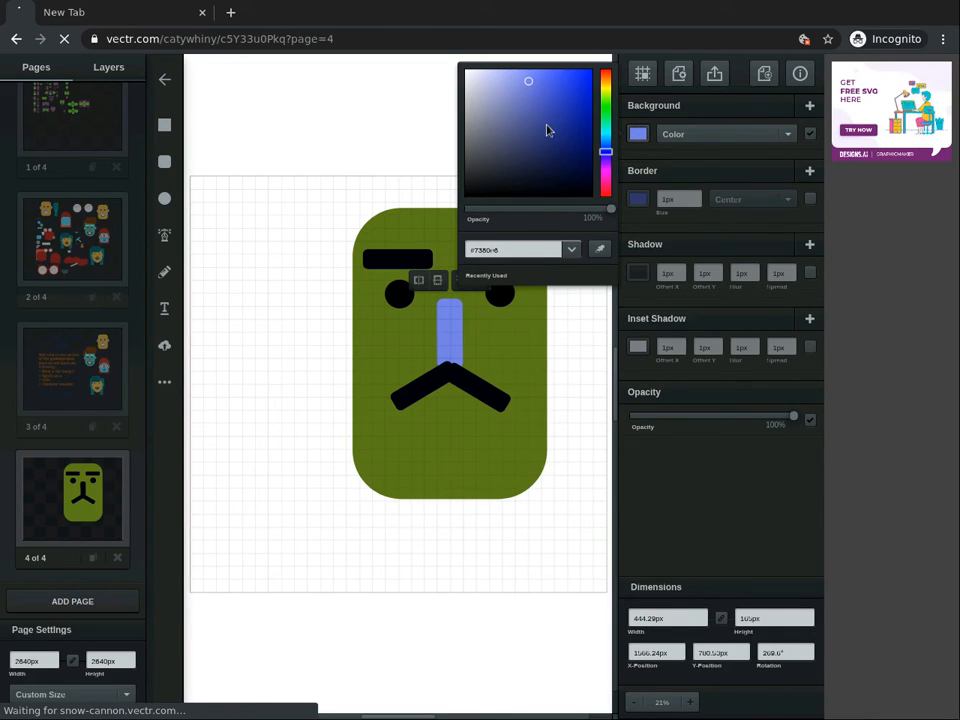
{"action": "left_click", "coordinate": [591, 251]}
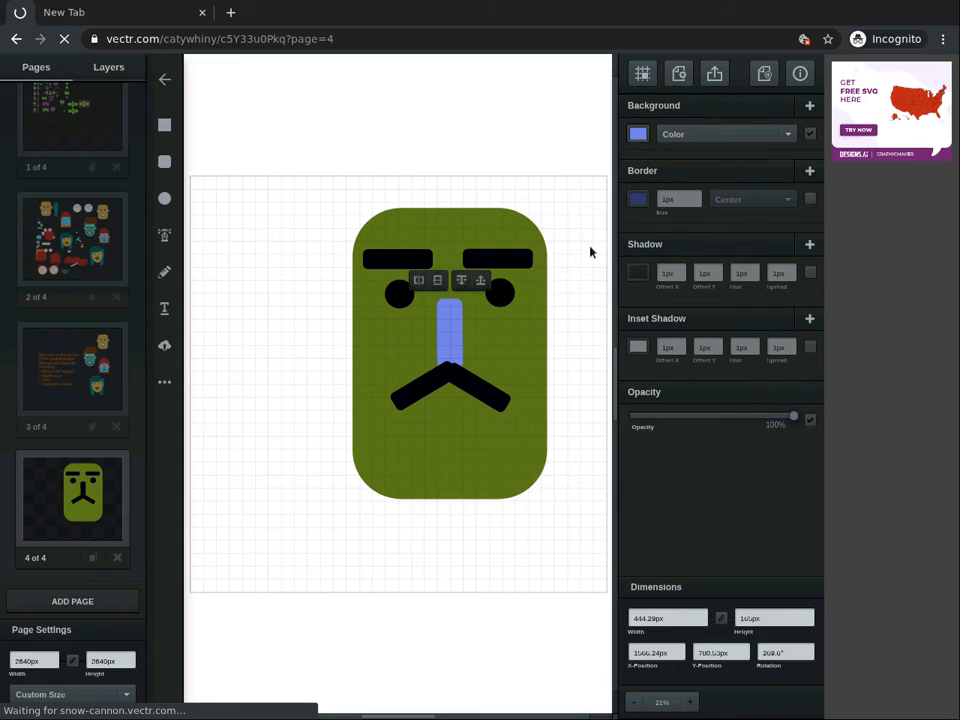
{"action": "left_click", "coordinate": [511, 335]}
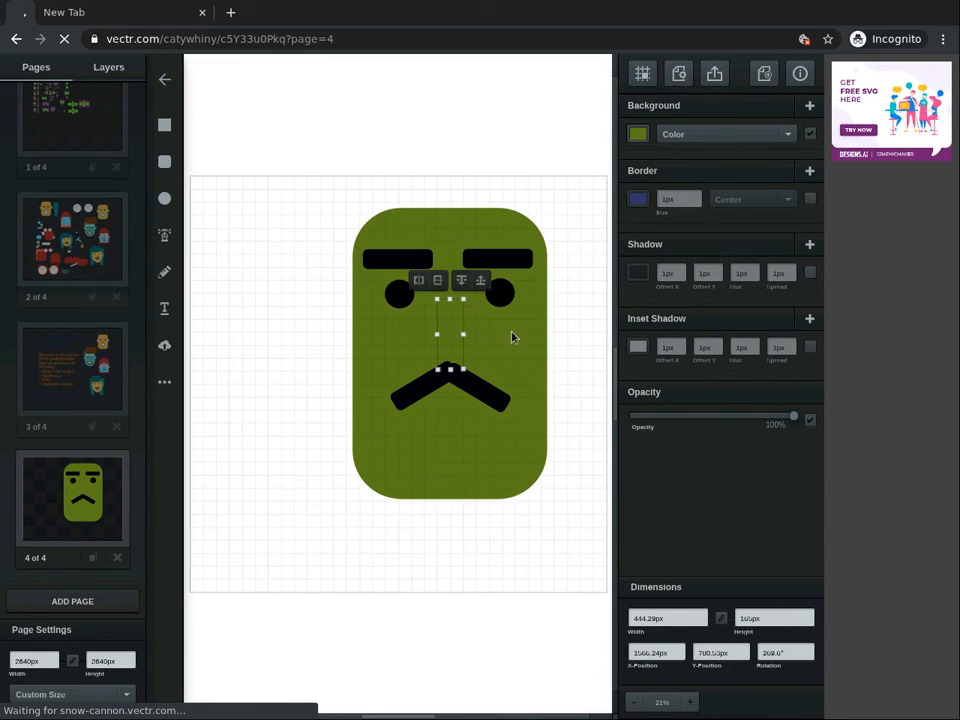
Step: Darken the nose bar's background color to the deep green #384d07
{"action": "left_click", "coordinate": [638, 136]}
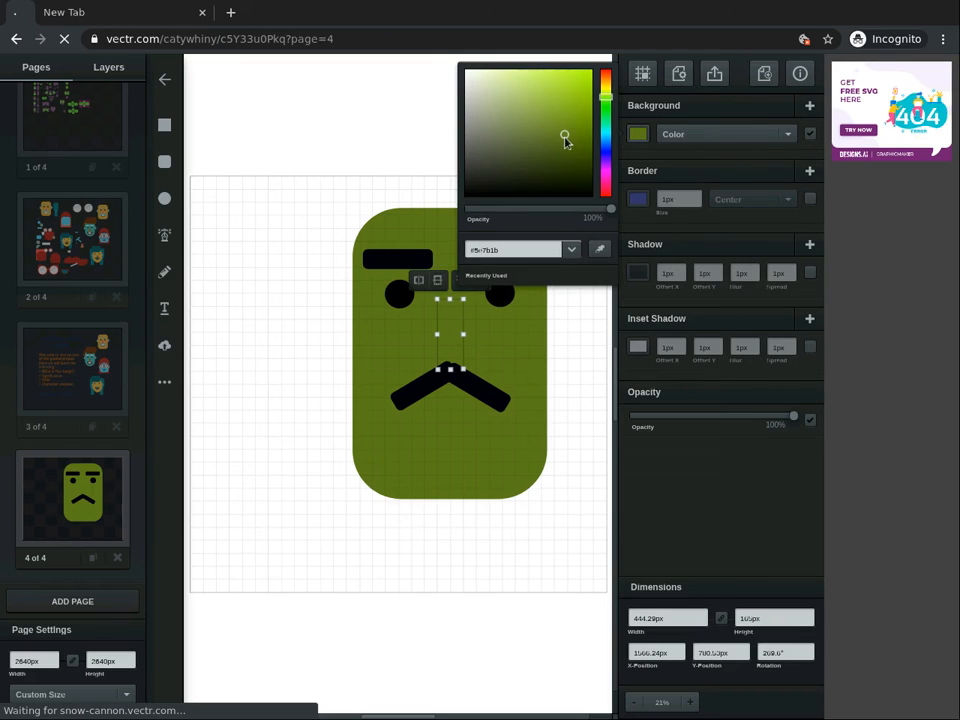
{"action": "left_click", "coordinate": [569, 152]}
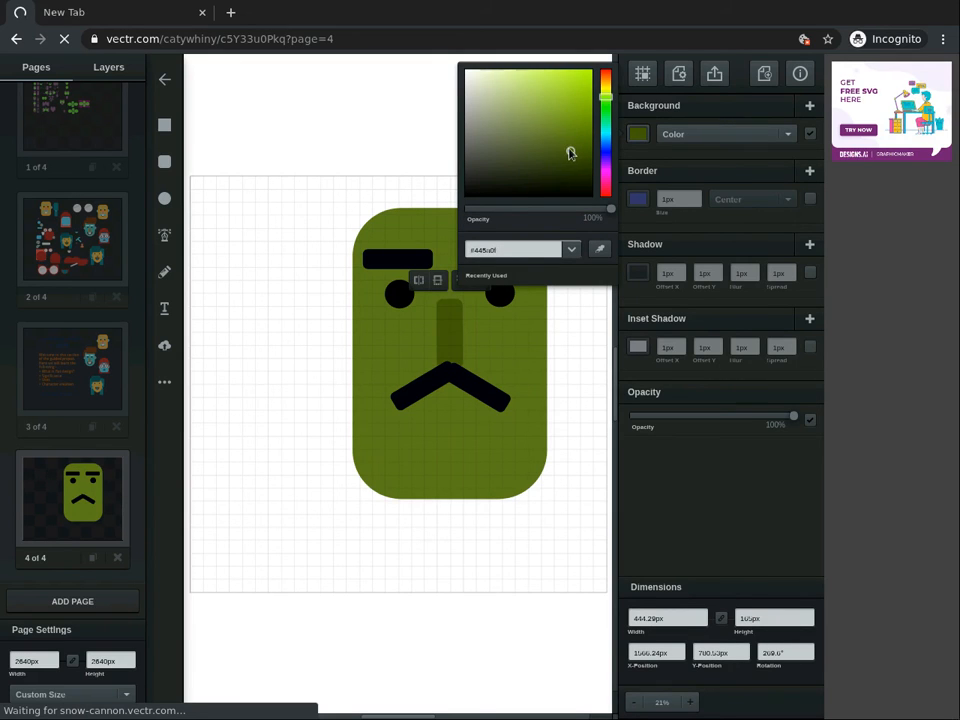
{"action": "left_click", "coordinate": [580, 157]}
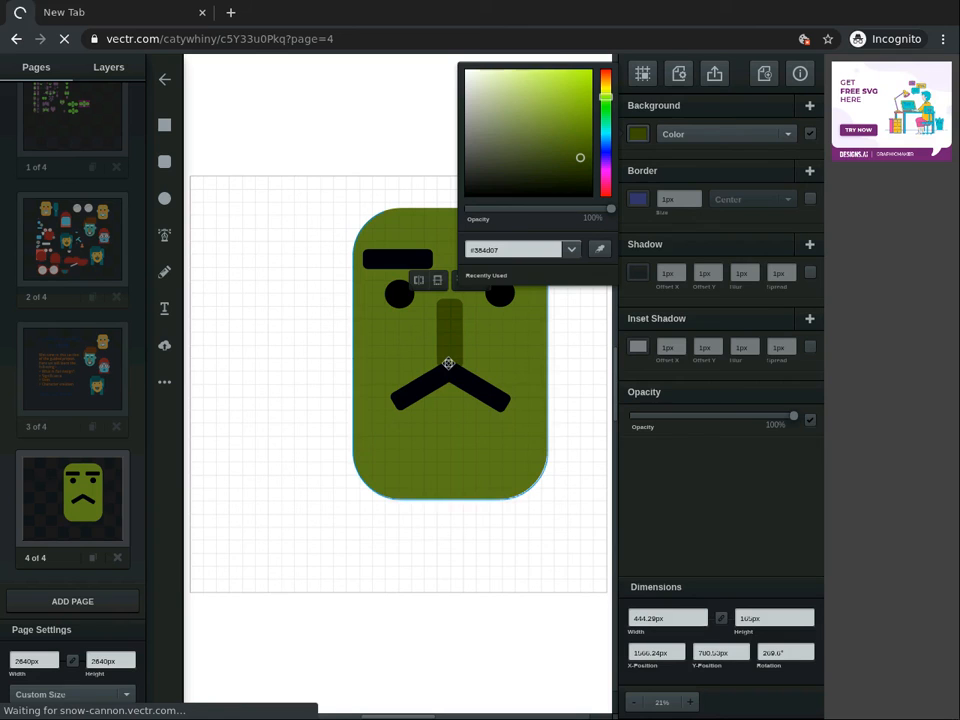
{"action": "left_click", "coordinate": [452, 375]}
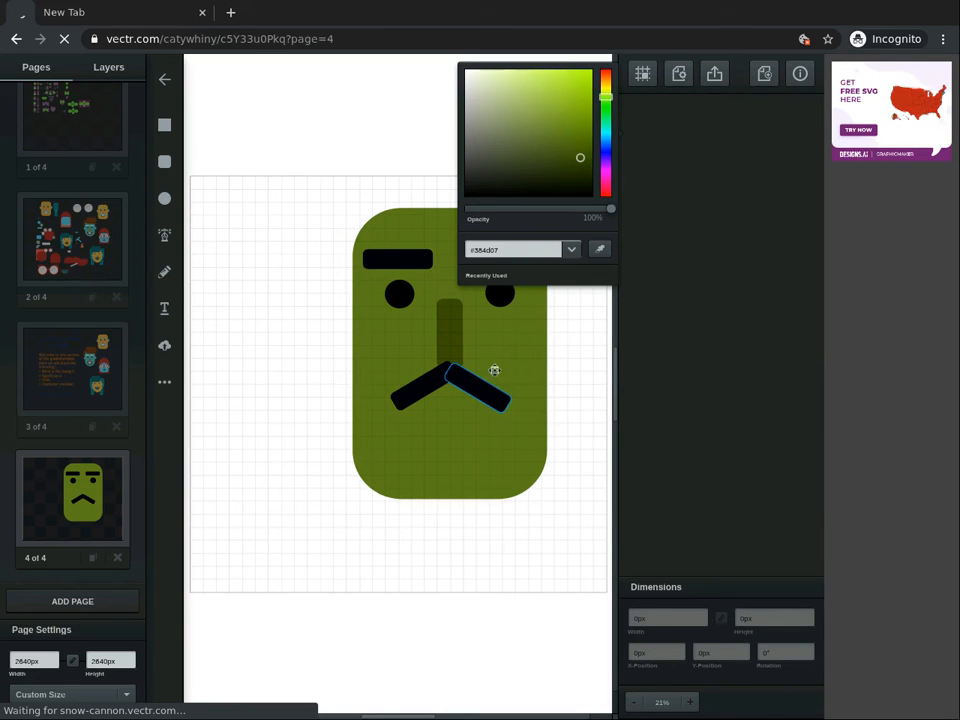
{"action": "left_click", "coordinate": [332, 520]}
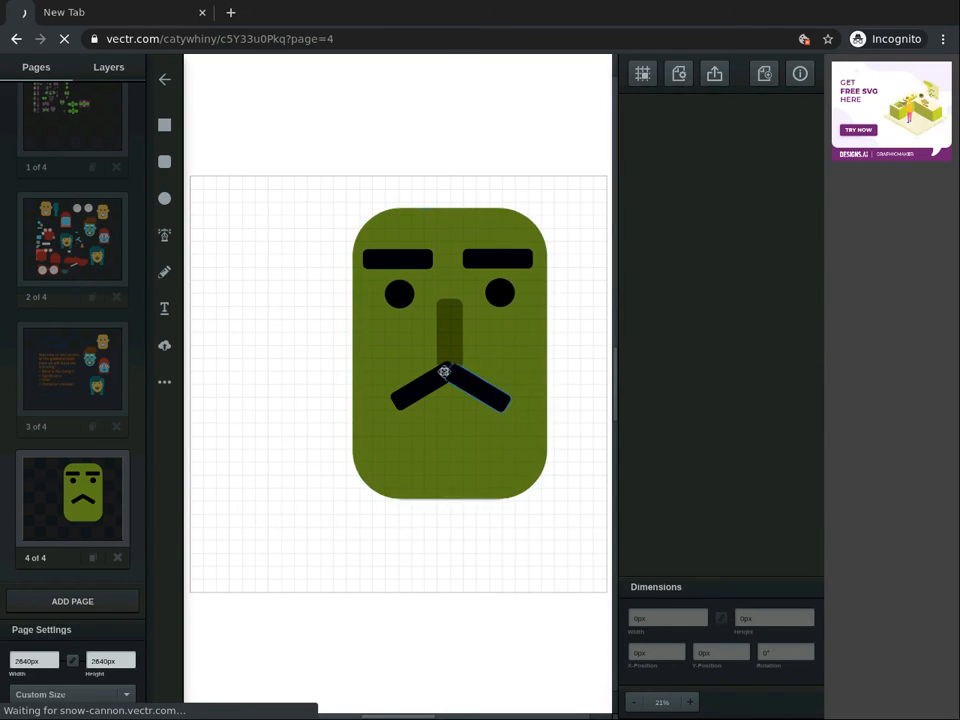
Step: Unite the two slanted bars into a single moustache shape and send it back behind the nose
{"action": "left_click", "coordinate": [444, 371]}
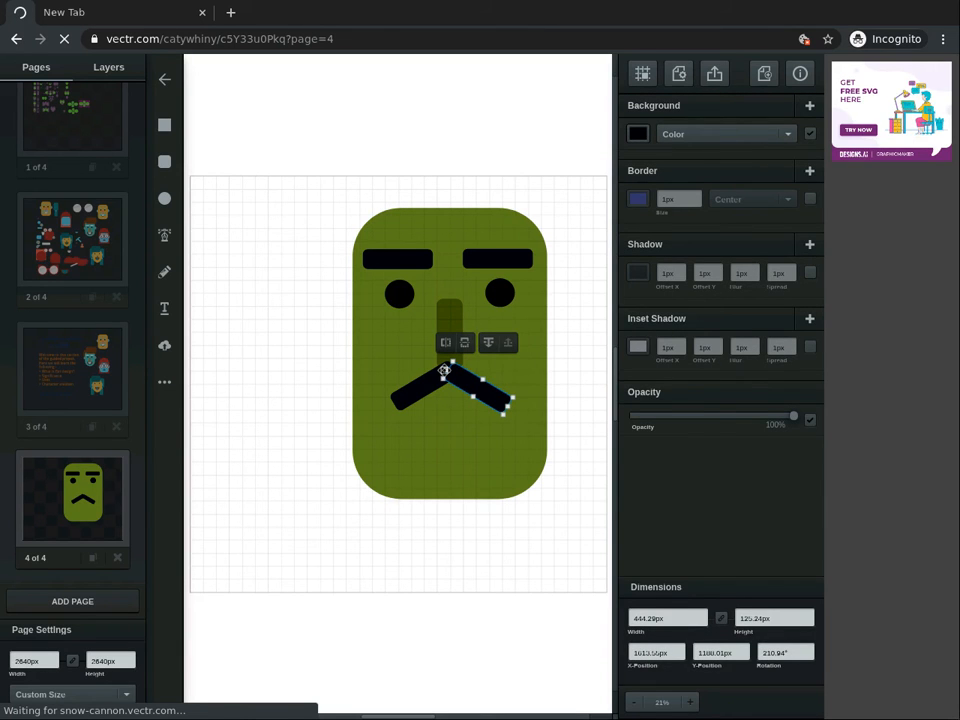
{"action": "left_click", "coordinate": [435, 384]}
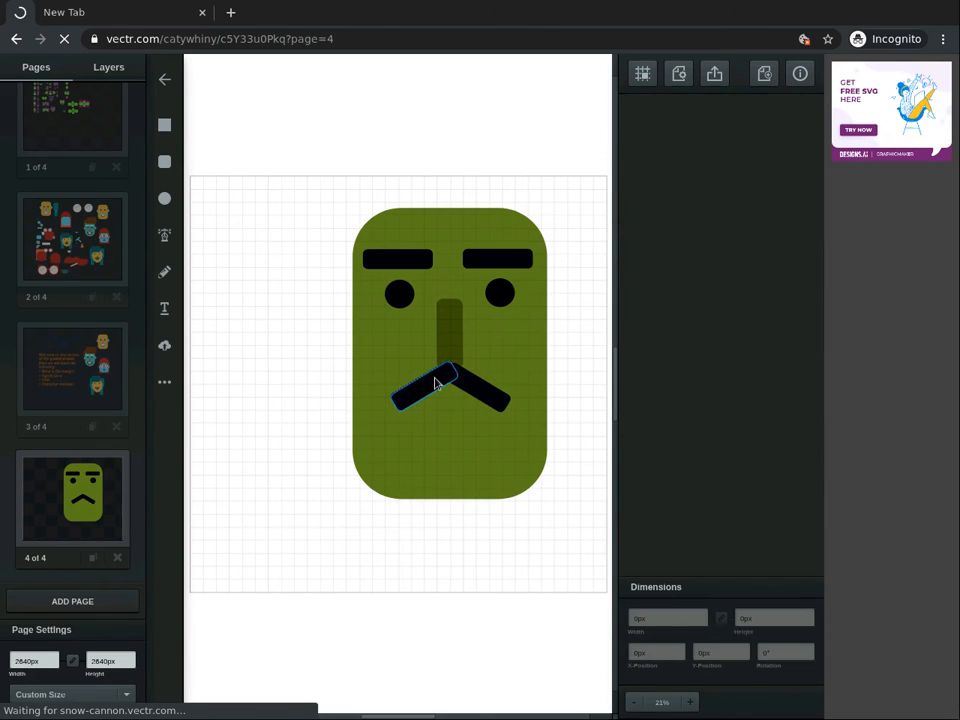
{"action": "left_click", "coordinate": [454, 374]}
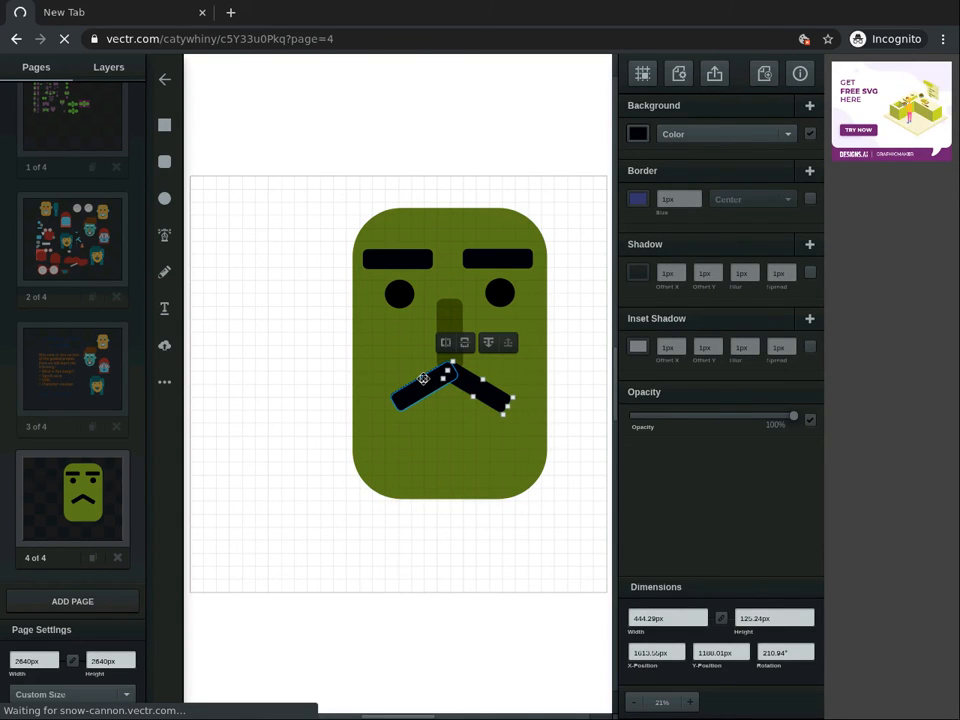
{"action": "left_click", "coordinate": [423, 378], "text": "shift"}
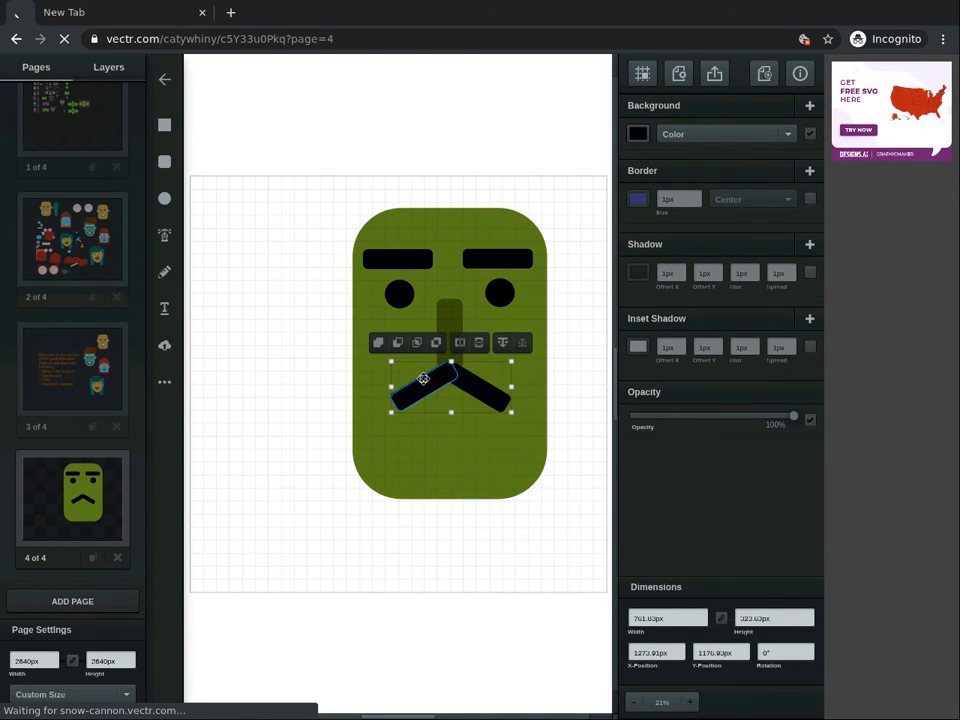
{"action": "left_click", "coordinate": [379, 343]}
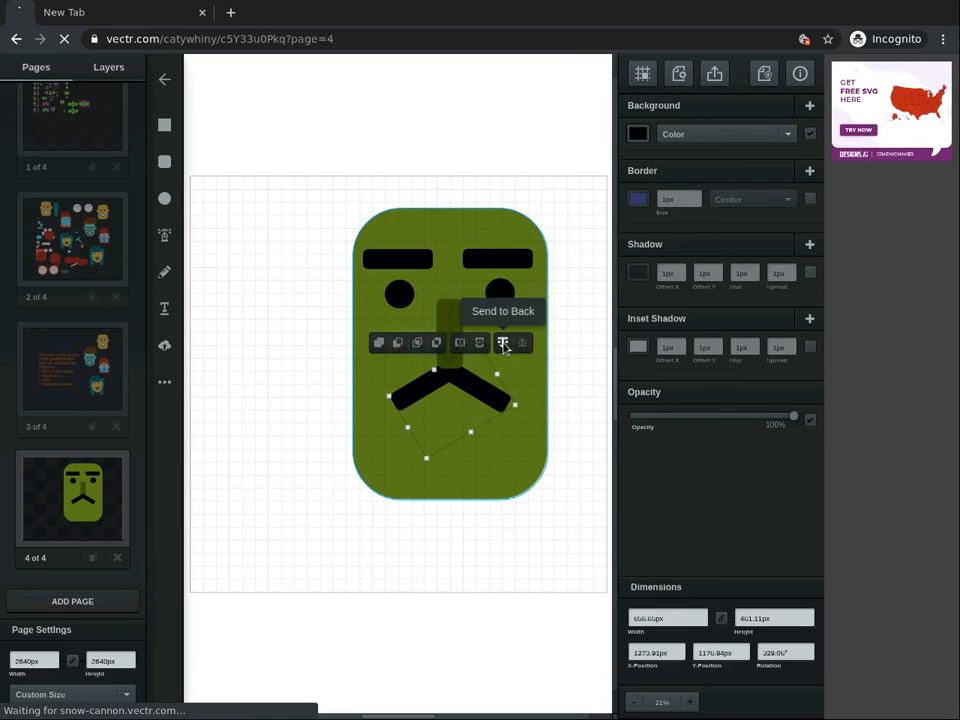
{"action": "left_click", "coordinate": [504, 345]}
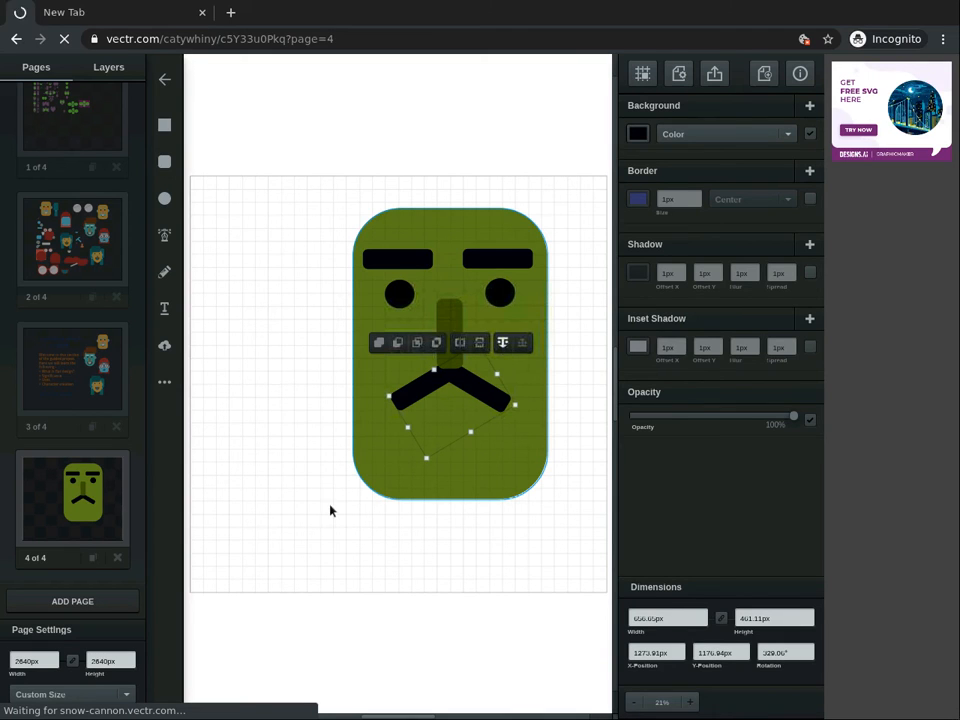
{"action": "left_click", "coordinate": [256, 347]}
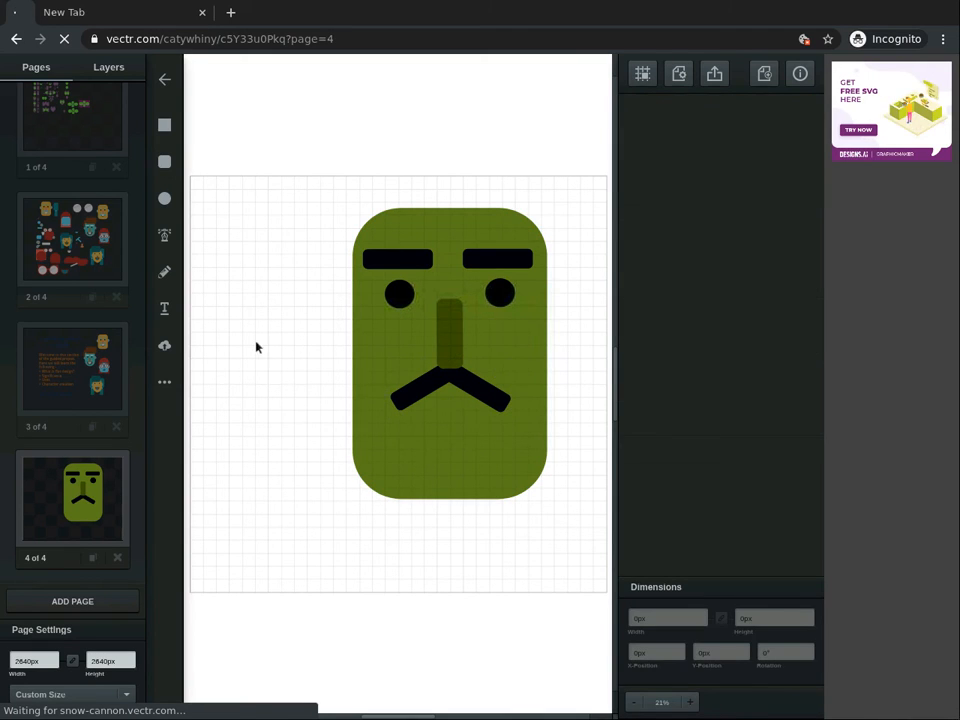
Step: Add a 330 px circle in the empty area beside the head and place a 330 px square over its lower part
{"action": "left_click", "coordinate": [160, 204]}
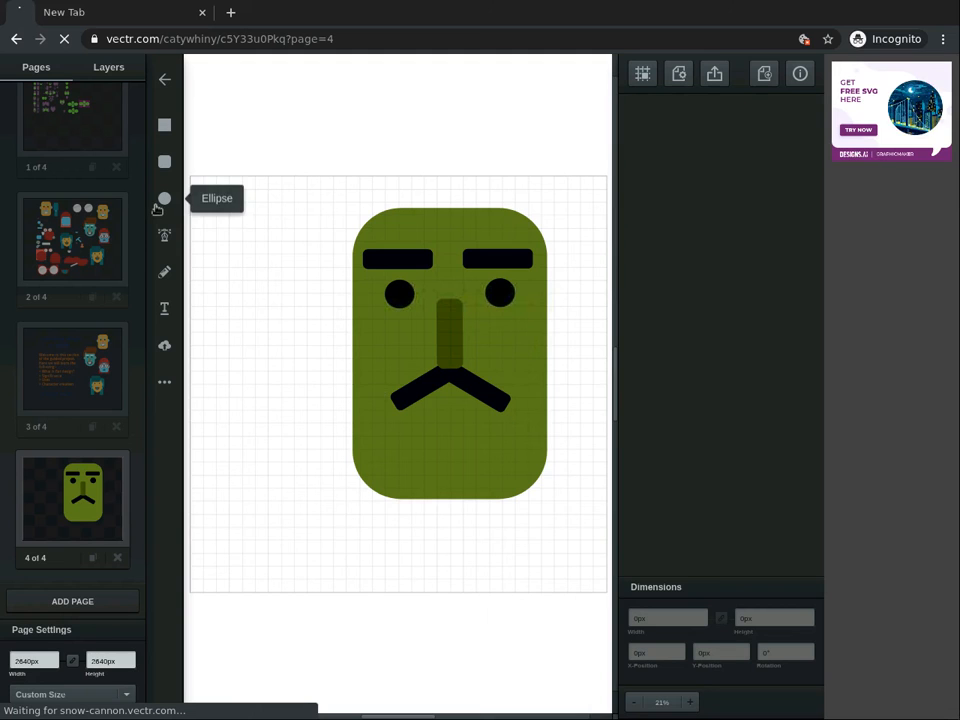
{"action": "left_click", "coordinate": [215, 222]}
{"action": "left_click_drag", "start_coordinate": [218, 221], "coordinate": [255, 223]}
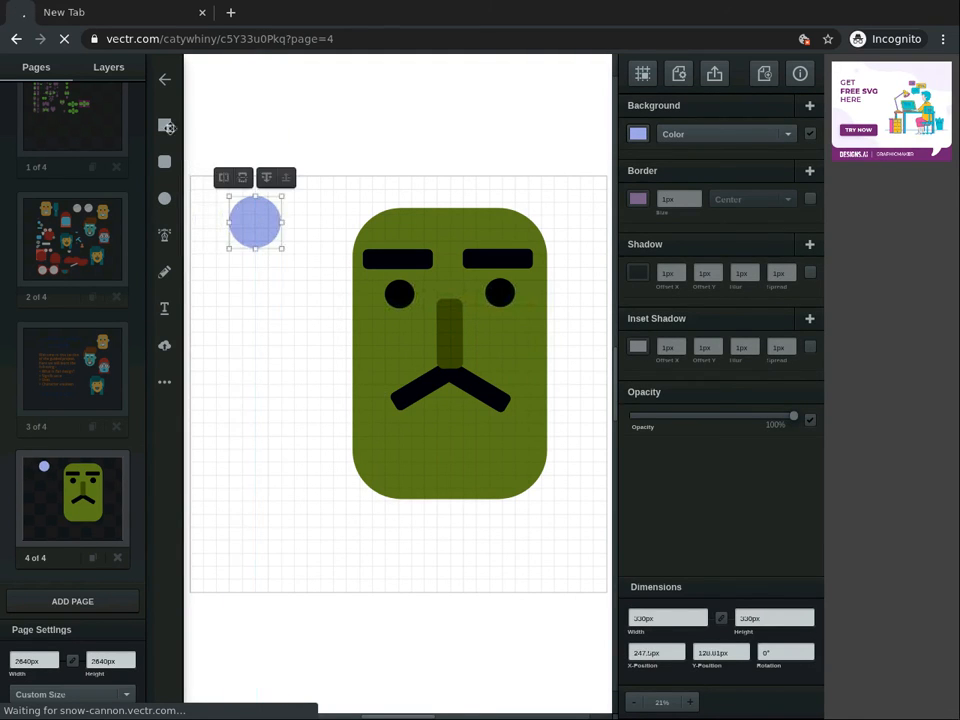
{"action": "left_click", "coordinate": [165, 125]}
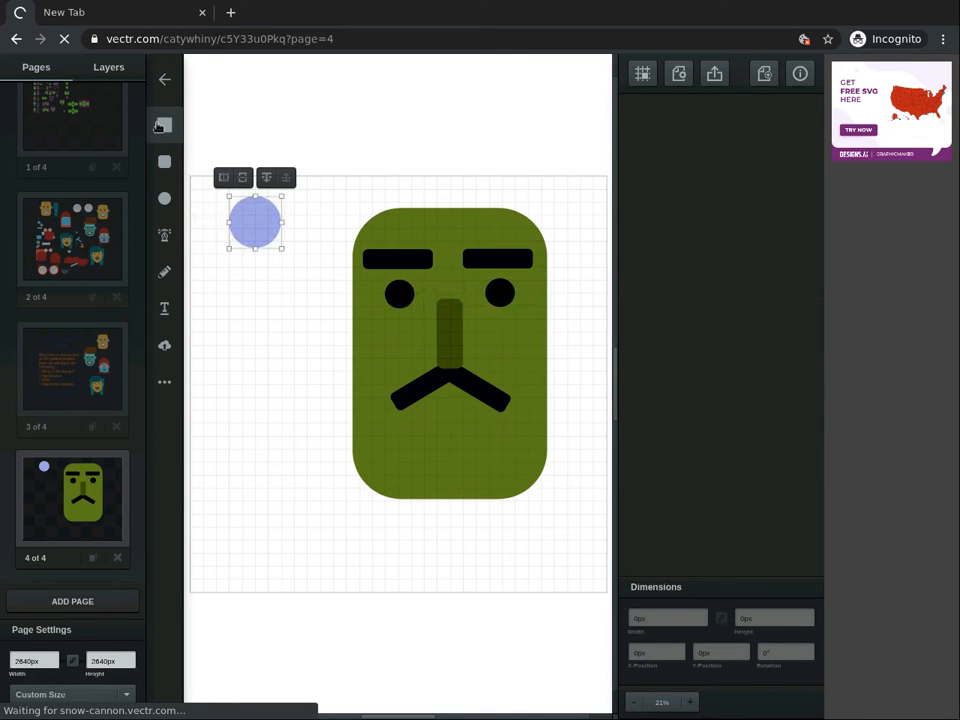
{"action": "left_click", "coordinate": [255, 281]}
{"action": "left_click_drag", "start_coordinate": [255, 283], "coordinate": [252, 248]}
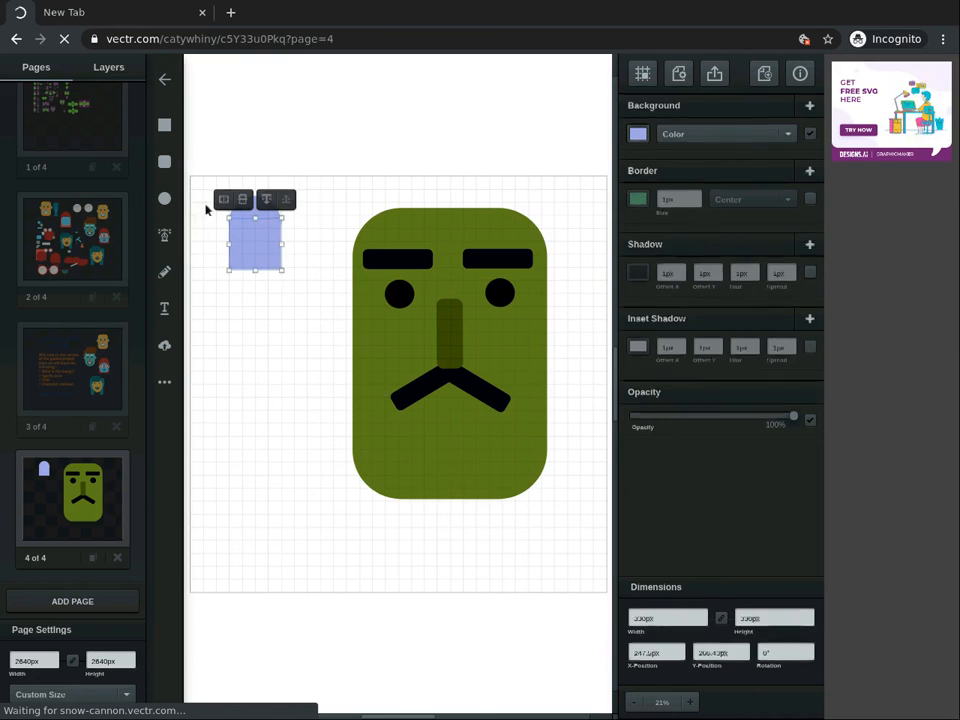
Step: Select the circle and square together, try Exclude, and intersect them into a half-circle with its flat edge up
{"action": "left_click", "coordinate": [206, 202]}
{"action": "left_click_drag", "start_coordinate": [208, 198], "coordinate": [284, 265]}
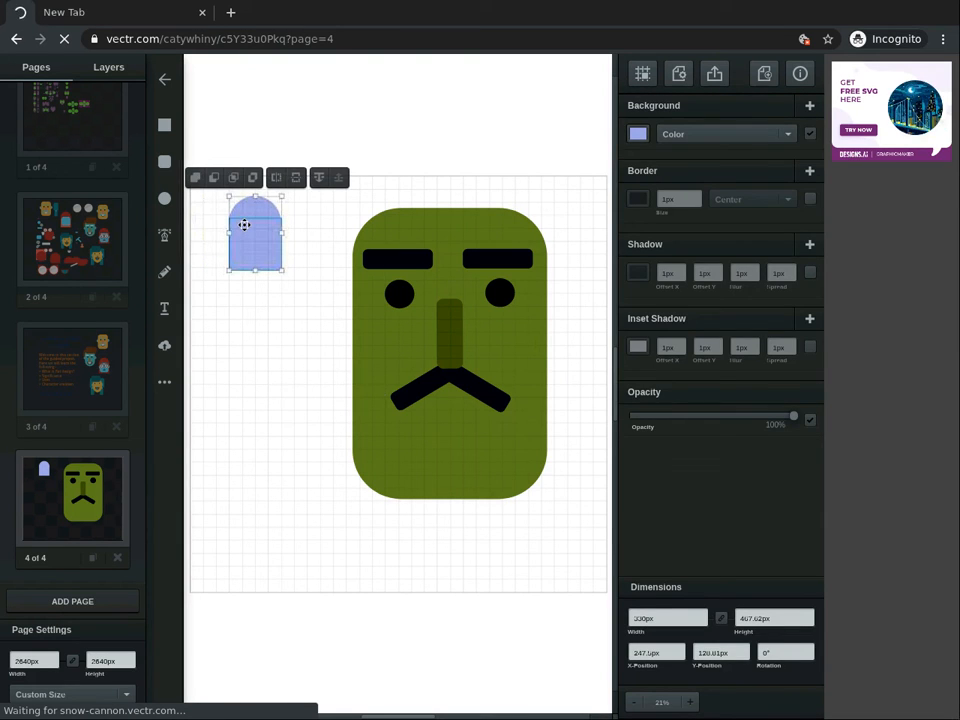
{"action": "left_click", "coordinate": [253, 178]}
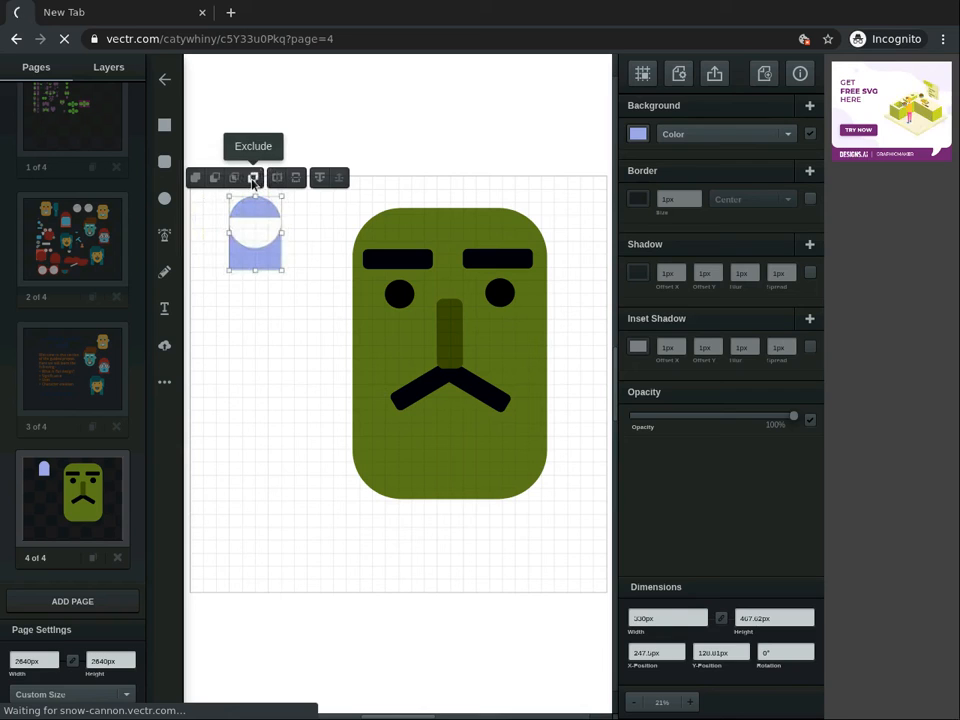
{"action": "left_click", "coordinate": [234, 178]}
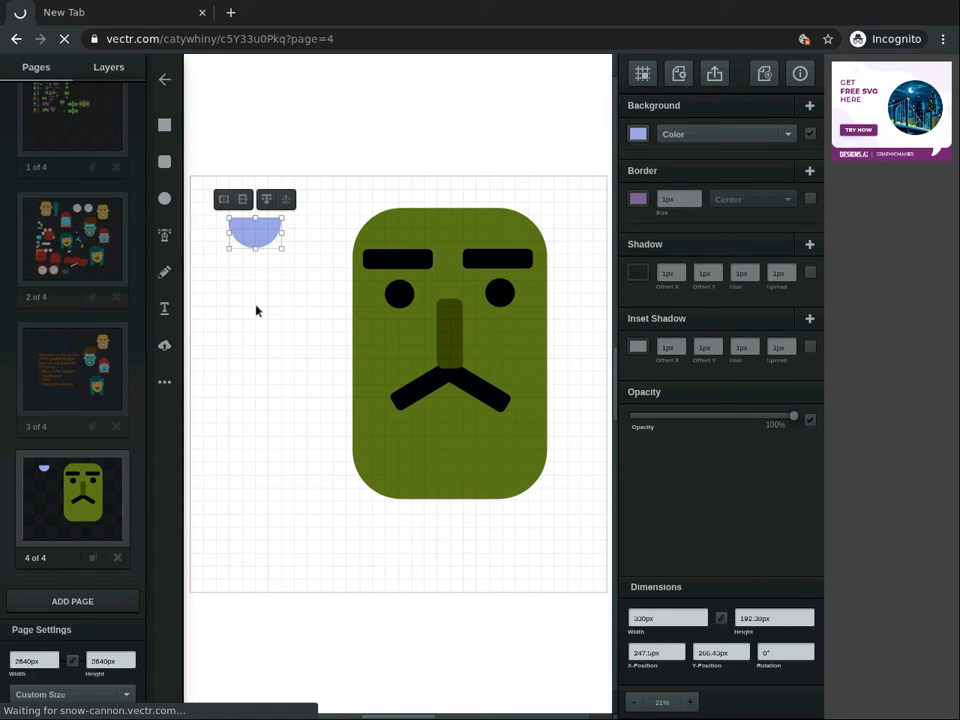
Step: Duplicate the half-circle, enlarge the copy to about 425 × 254 px around the original, and send it behind
{"action": "right_click", "coordinate": [257, 218]}
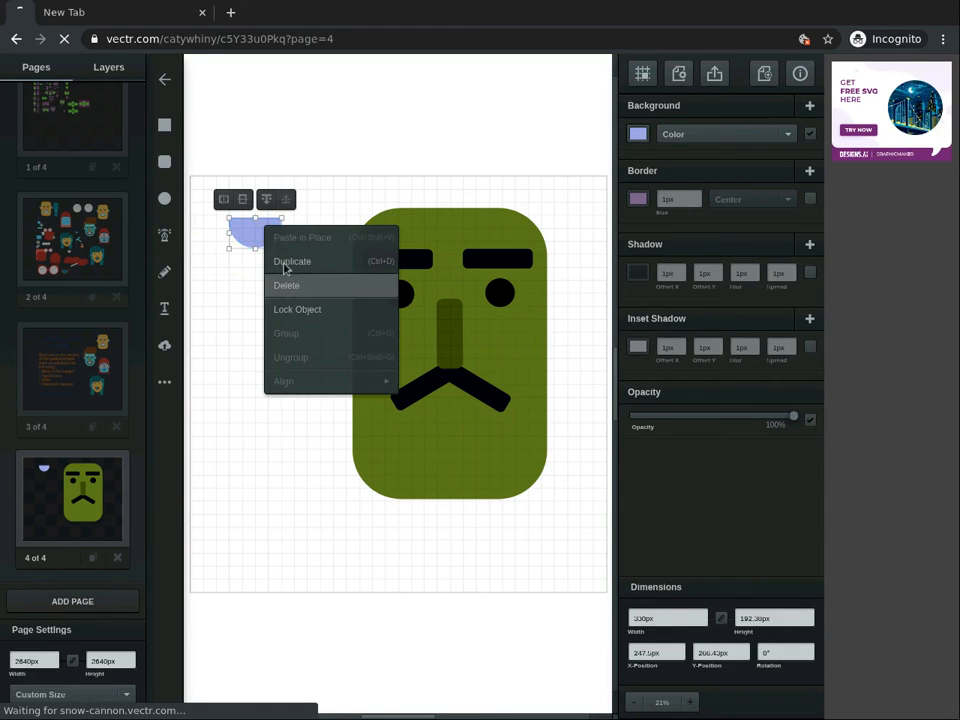
{"action": "left_click", "coordinate": [258, 264]}
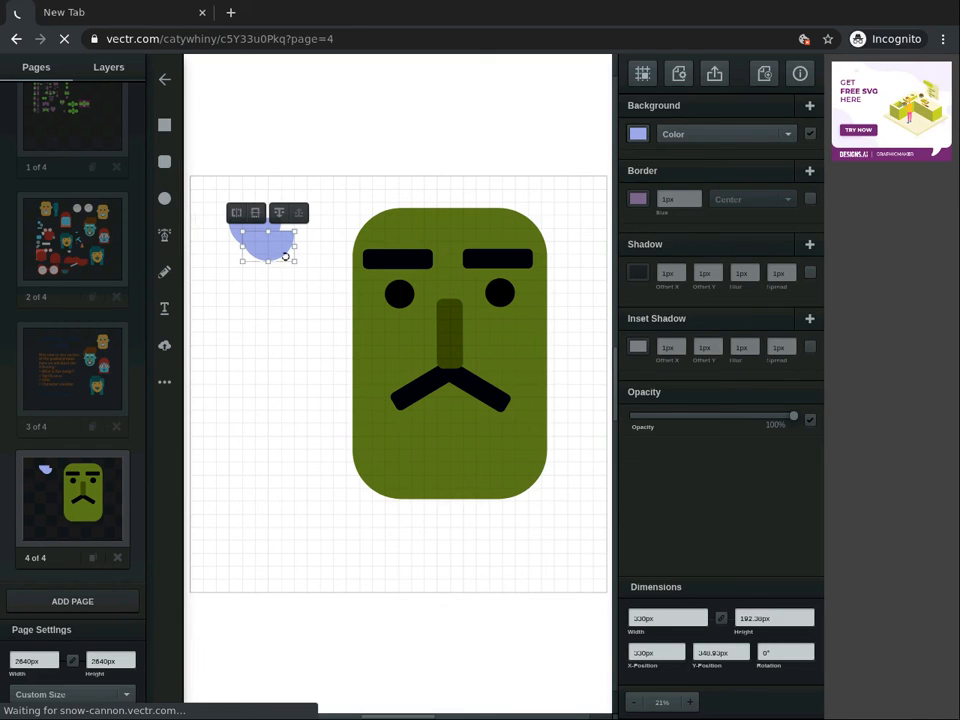
{"action": "left_click_drag", "start_coordinate": [294, 264], "coordinate": [253, 227]}
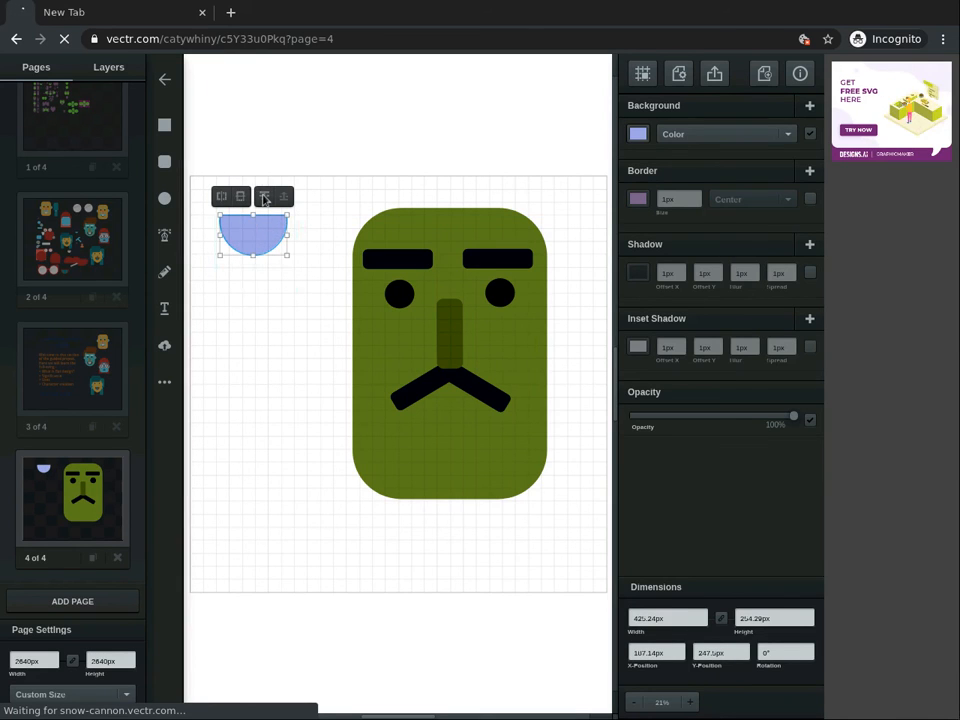
{"action": "left_click", "coordinate": [264, 197]}
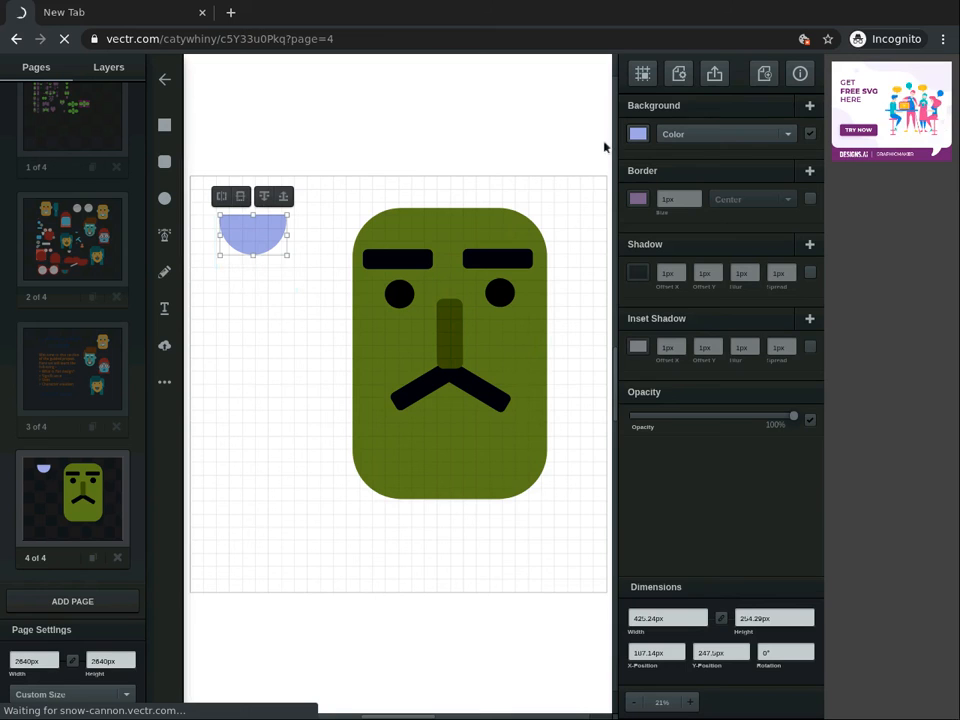
Step: Set the larger half-circle's background color to the darker blue #6c78d8 and keep the smaller one centered on it
{"action": "left_click", "coordinate": [638, 134]}
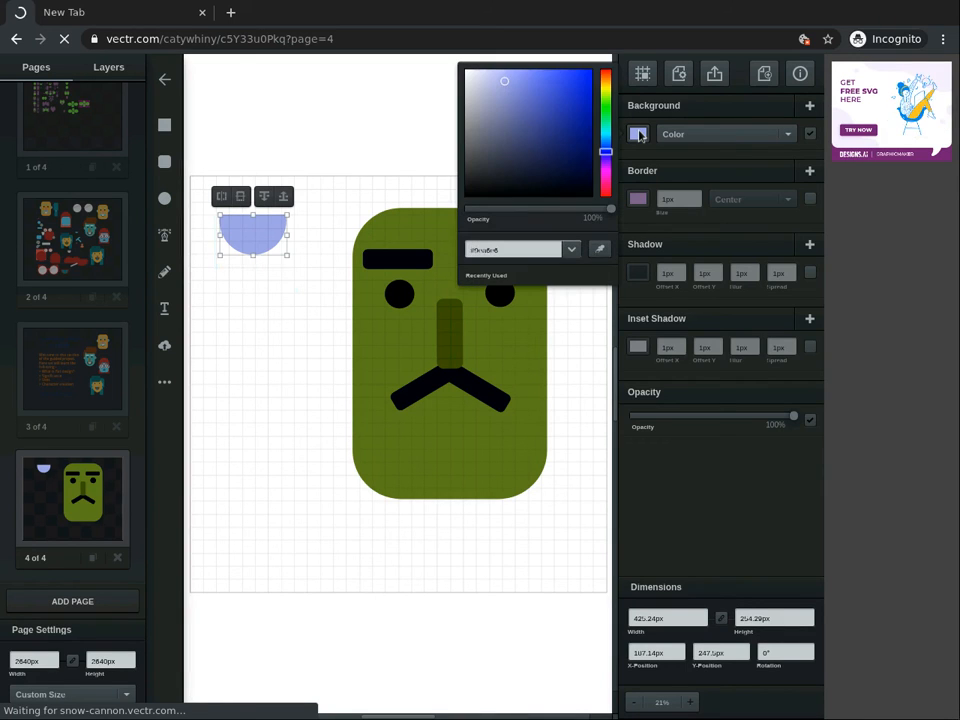
{"action": "left_click", "coordinate": [527, 90]}
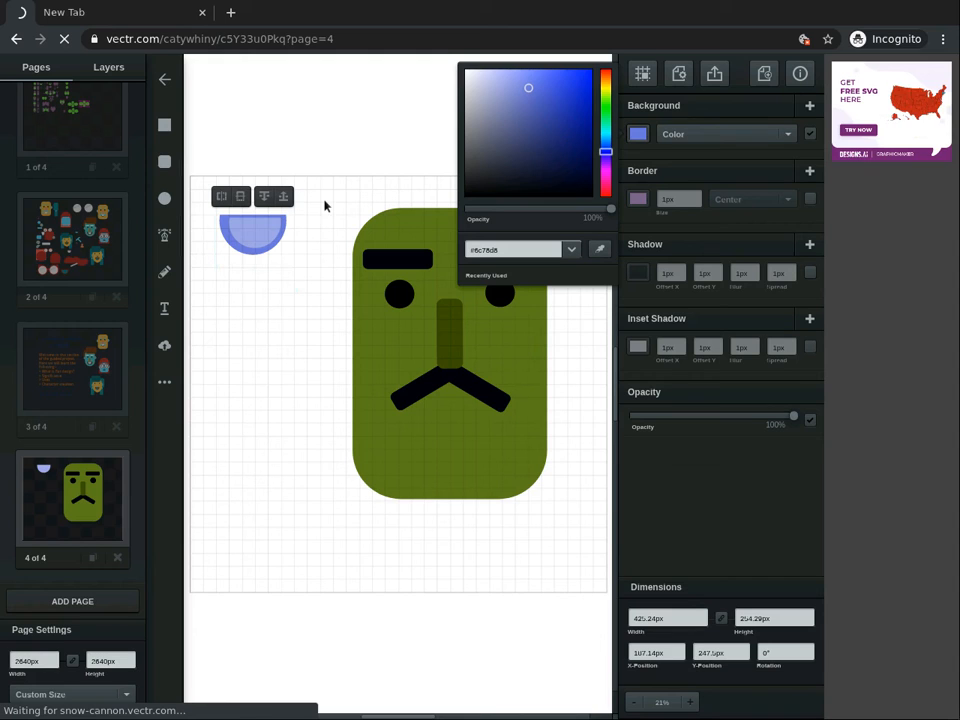
{"action": "left_click", "coordinate": [253, 227]}
{"action": "left_click", "coordinate": [250, 227]}
{"action": "left_click_drag", "start_coordinate": [248, 227], "coordinate": [250, 227]}
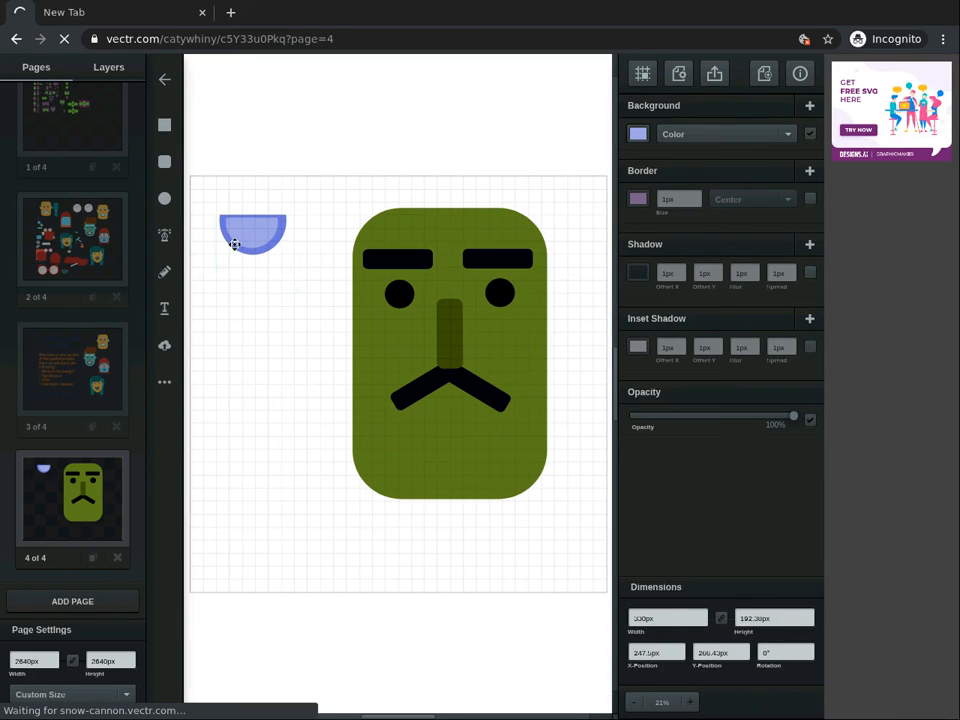
Step: Select both half-circles and group them as one mouth
{"action": "left_click", "coordinate": [252, 264]}
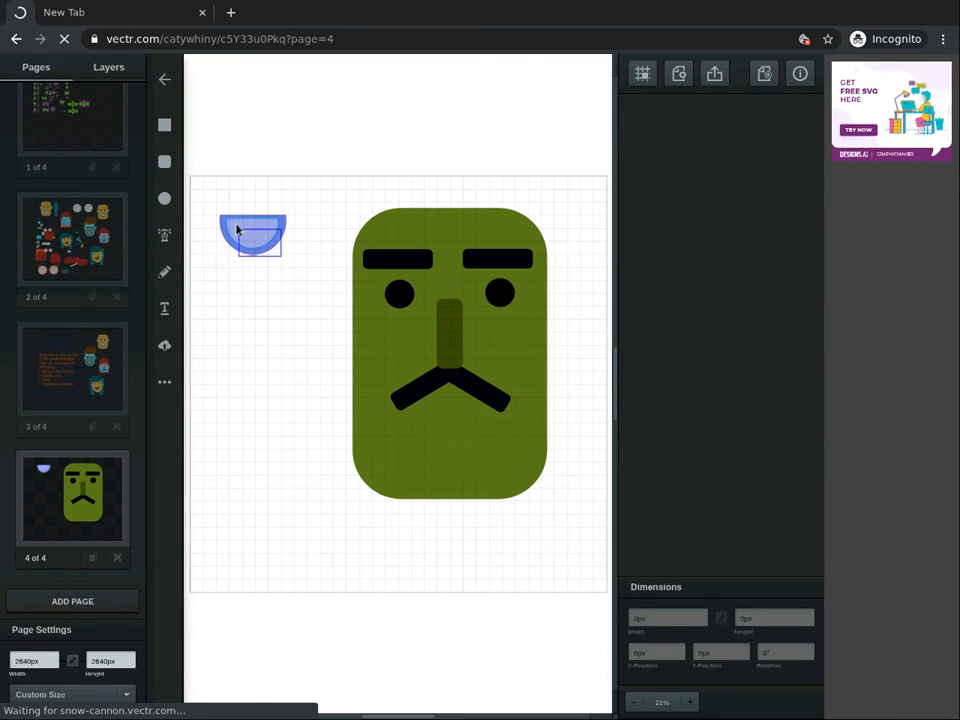
{"action": "left_click", "coordinate": [238, 228]}
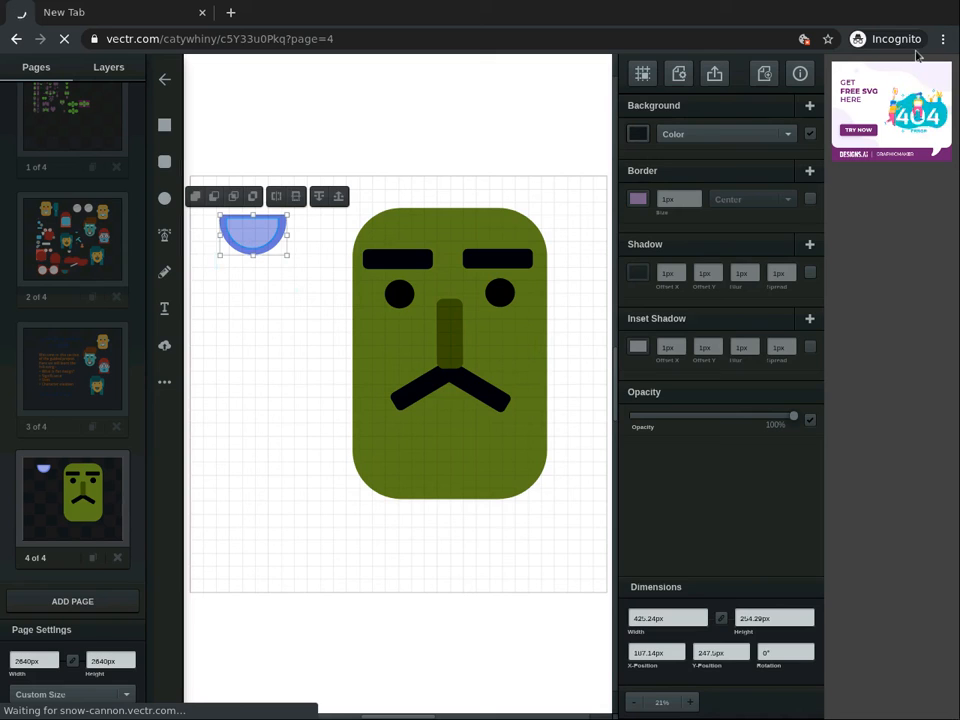
{"action": "right_click", "coordinate": [258, 237]}
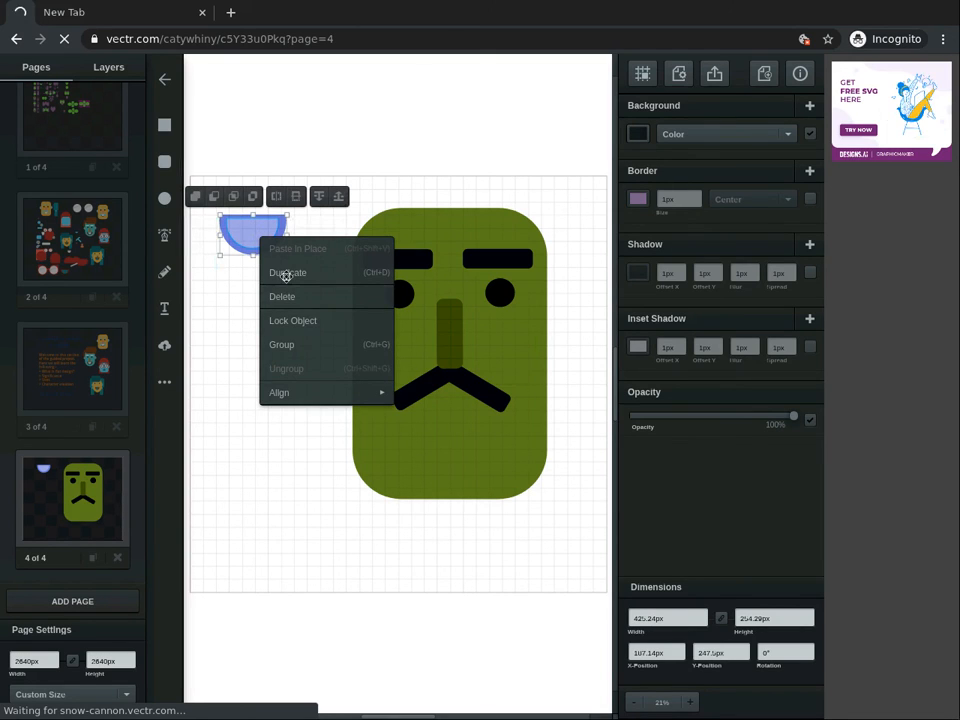
{"action": "left_click", "coordinate": [280, 350]}
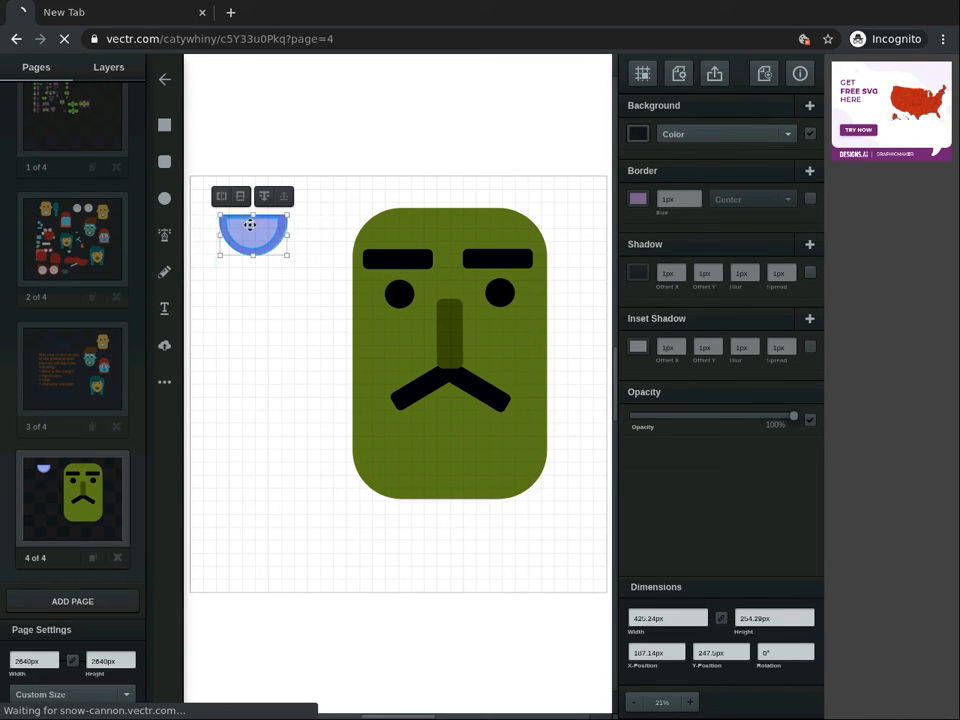
Step: Move the grouped mouth onto the face below the nose and send it behind the moustache
{"action": "left_click_drag", "start_coordinate": [268, 247], "coordinate": [446, 392]}
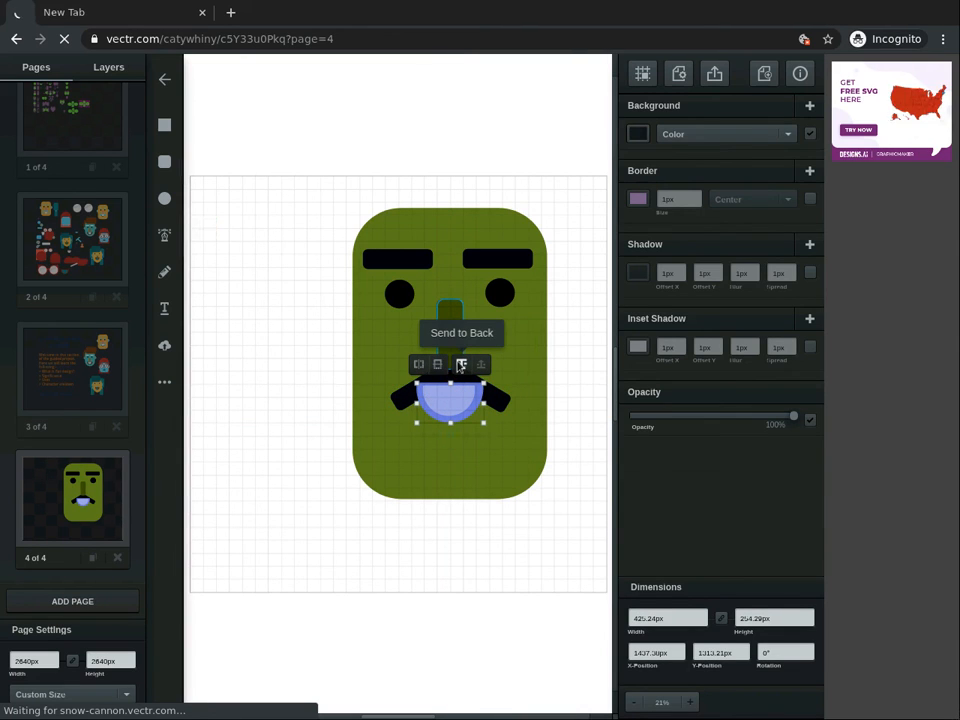
{"action": "left_click", "coordinate": [461, 365]}
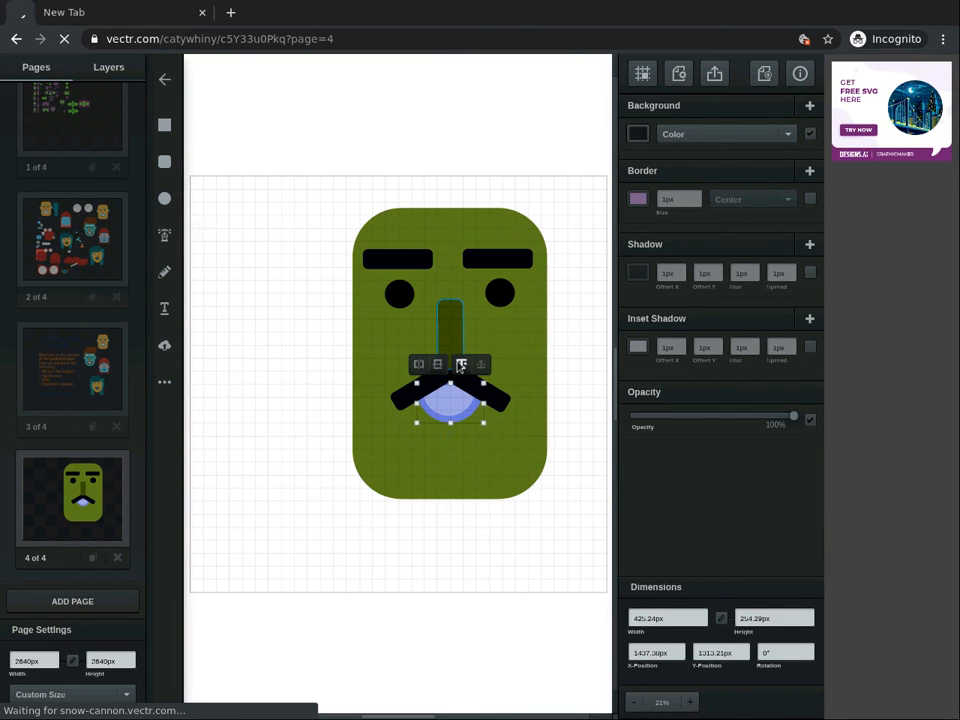
{"action": "left_click", "coordinate": [264, 476]}
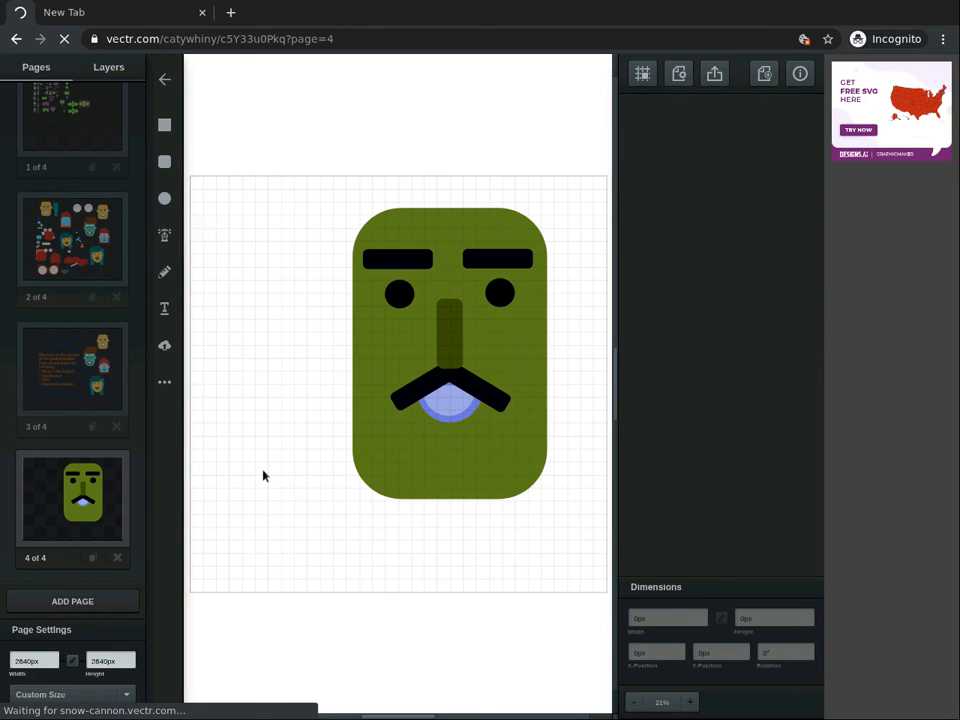
Step: Shift the mouth slightly lower beneath the moustache, keeping it centered under the nose
{"action": "left_click", "coordinate": [447, 404]}
{"action": "left_click_drag", "start_coordinate": [447, 404], "coordinate": [422, 391]}
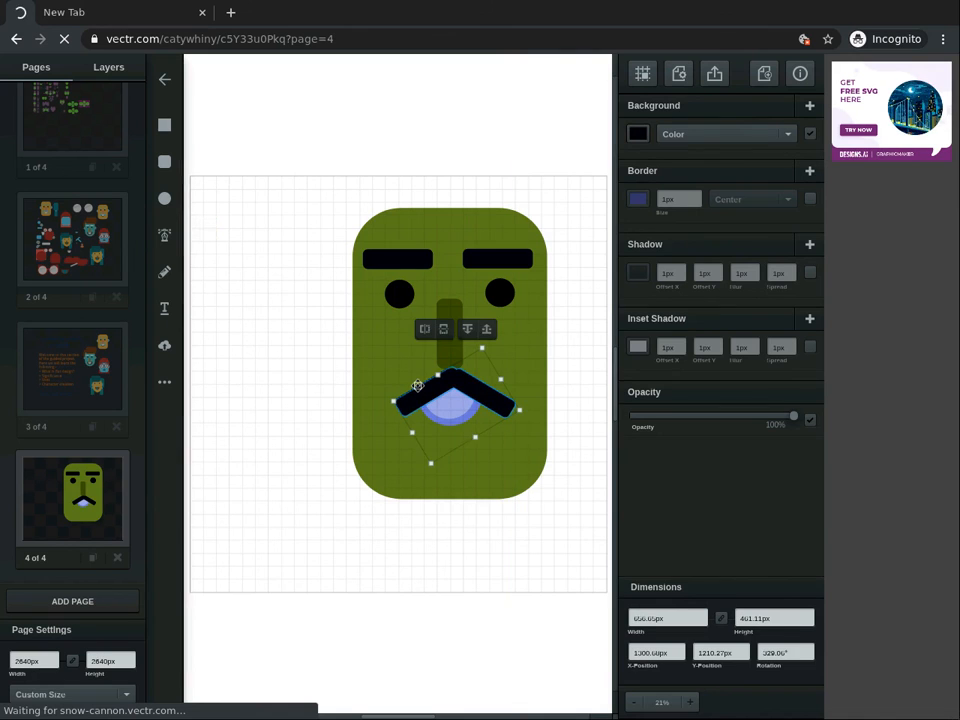
{"action": "left_click", "coordinate": [259, 355]}
{"action": "left_click", "coordinate": [379, 456]}
{"action": "left_click", "coordinate": [299, 451]}
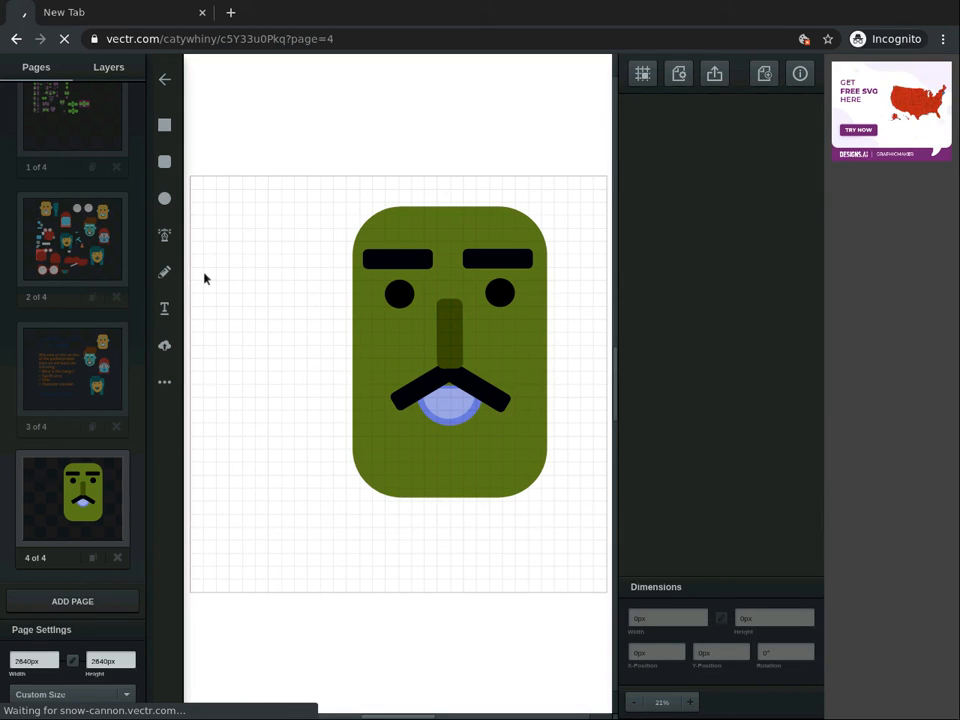
Step: Add a 330 px blue circle and position it in the empty area beside the head
{"action": "left_click", "coordinate": [165, 198]}
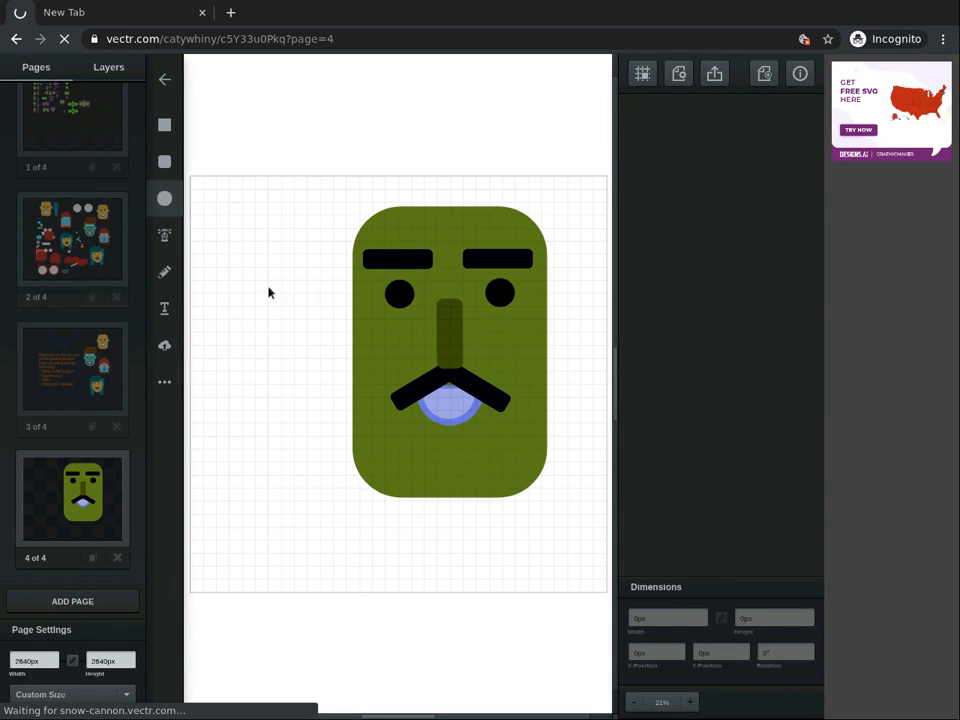
{"action": "left_click", "coordinate": [267, 292]}
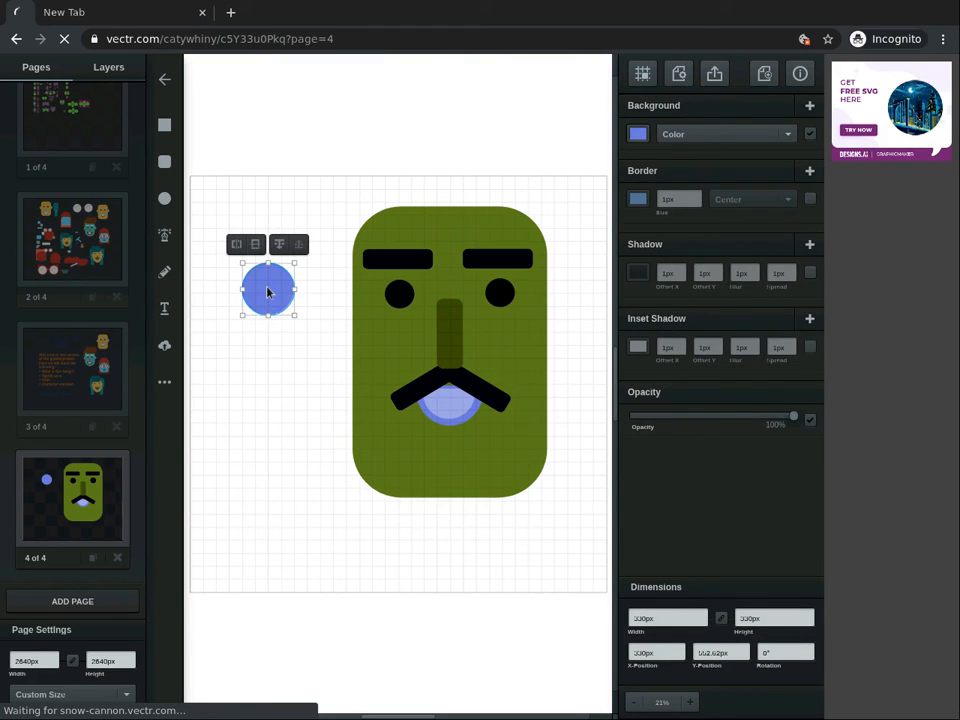
{"action": "left_click_drag", "start_coordinate": [283, 303], "coordinate": [342, 321]}
{"action": "left_click_drag", "start_coordinate": [265, 310], "coordinate": [246, 301]}
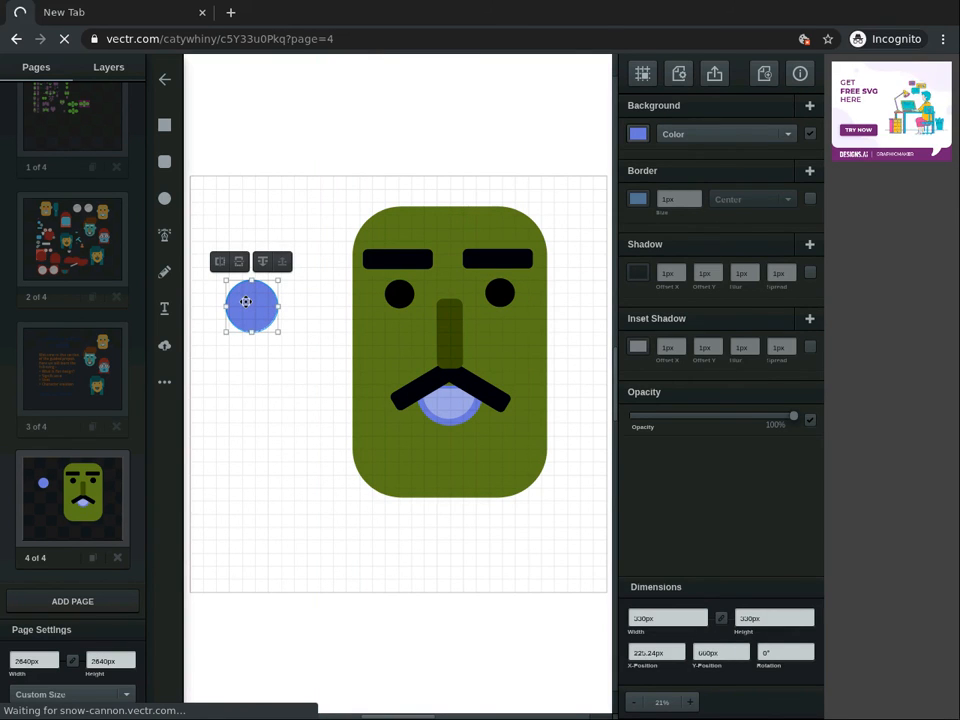
Step: Add a second 330 px circle and place it overlapping the first circle's upper-right side
{"action": "left_click", "coordinate": [165, 197]}
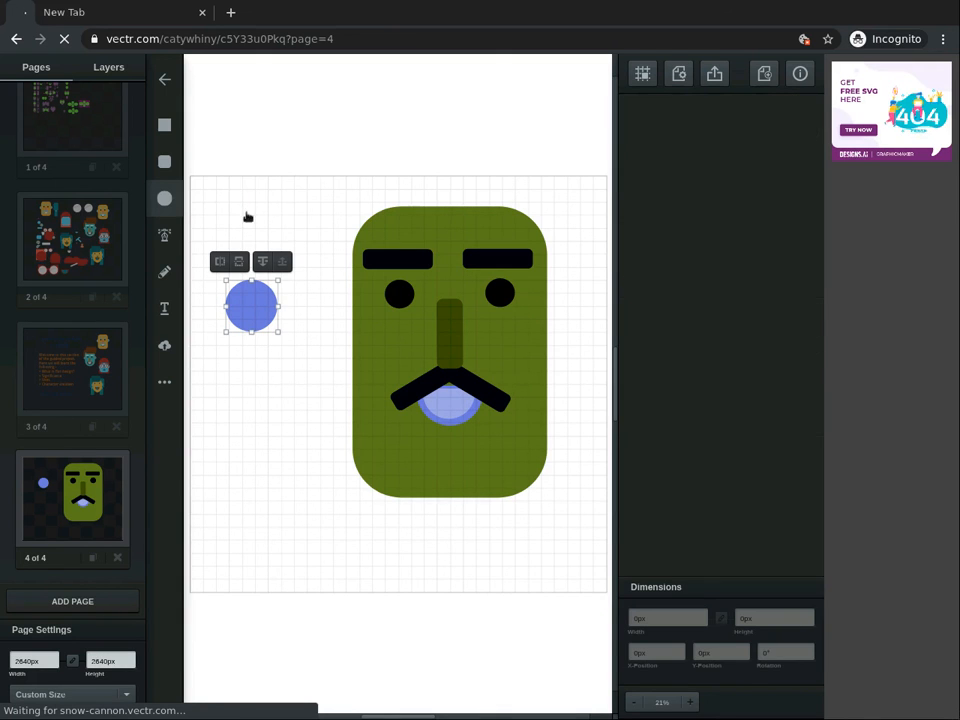
{"action": "left_click", "coordinate": [247, 216]}
{"action": "left_click_drag", "start_coordinate": [249, 219], "coordinate": [261, 278]}
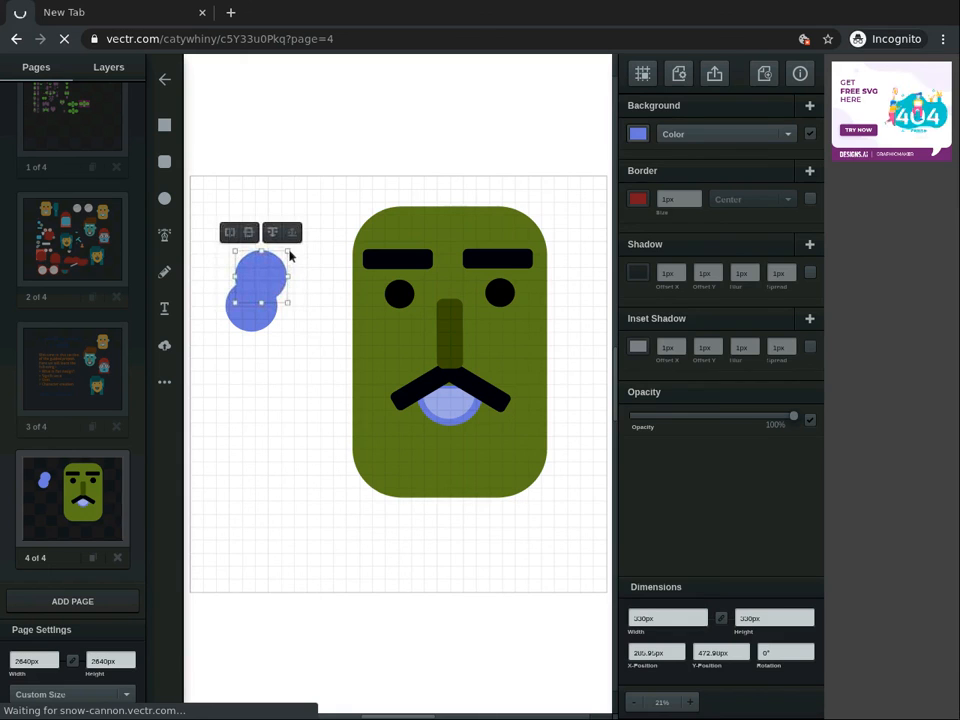
Step: Shrink the second circle to about 249 px wide and center it inside the first circle
{"action": "mouse_move", "coordinate": [287, 251]}
{"action": "left_mouse_down"}
{"action": "mouse_move", "coordinate": [264, 269]}
{"action": "mouse_move", "coordinate": [291, 255]}
{"action": "left_mouse_up"}
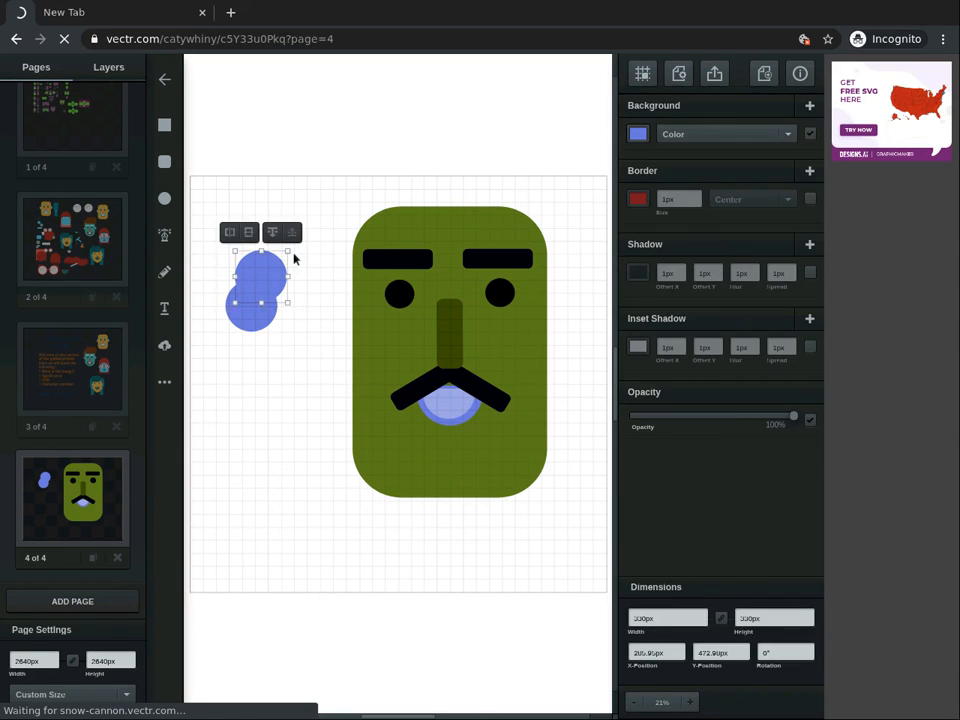
{"action": "left_click", "coordinate": [284, 247]}
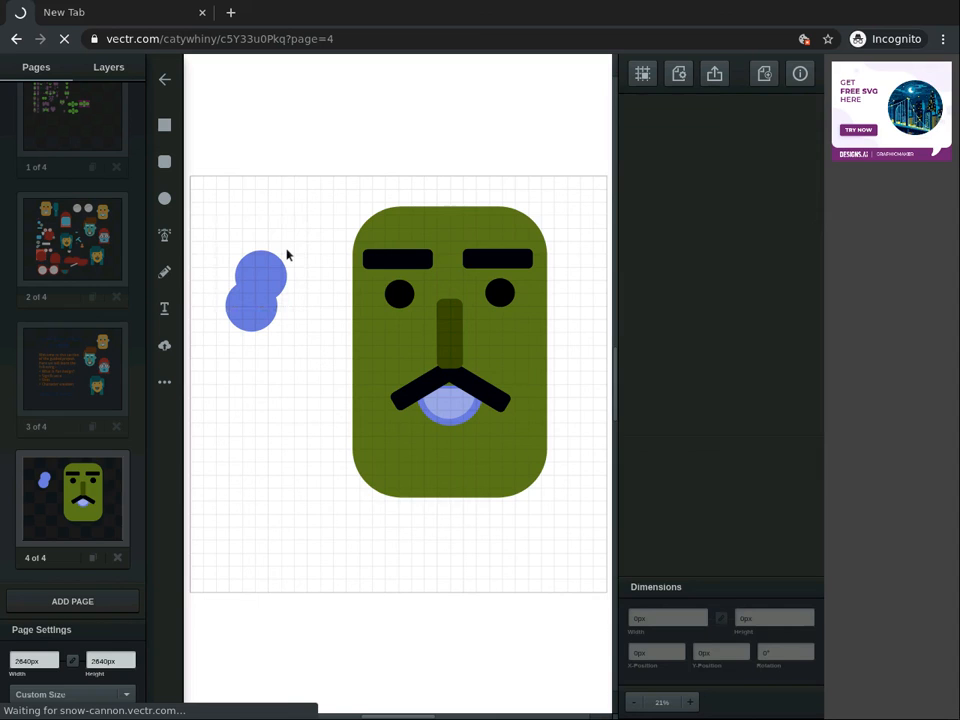
{"action": "left_click", "coordinate": [265, 258]}
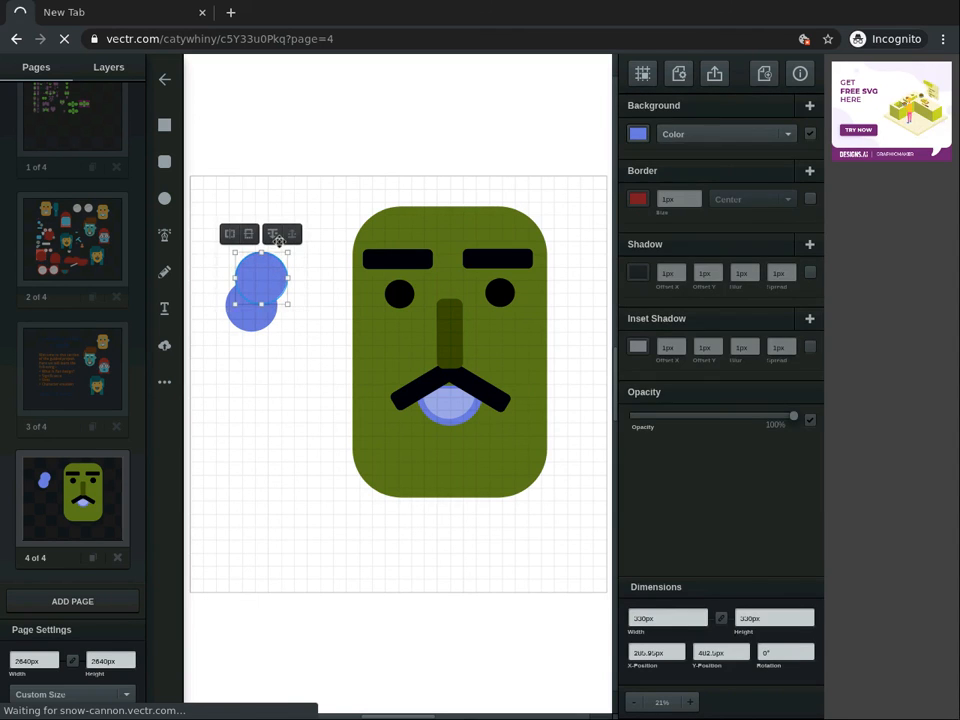
{"action": "left_click_drag", "start_coordinate": [288, 254], "coordinate": [252, 299]}
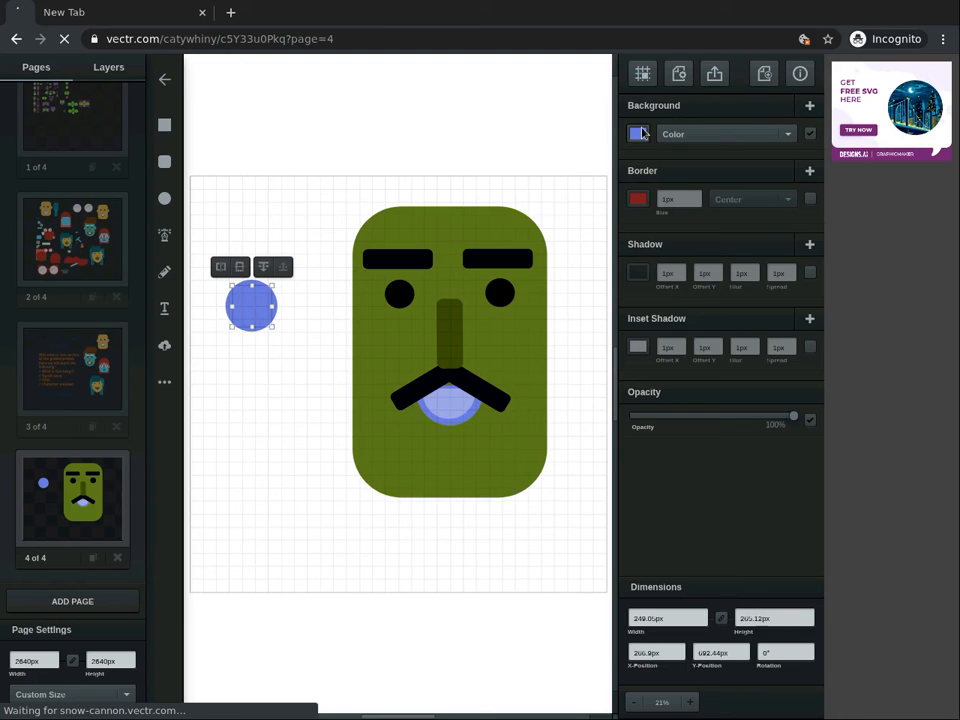
Step: Recolor the inner circle with the light blue sampled from the inside of the mouth
{"action": "left_click", "coordinate": [638, 133]}
{"action": "left_click", "coordinate": [597, 251]}
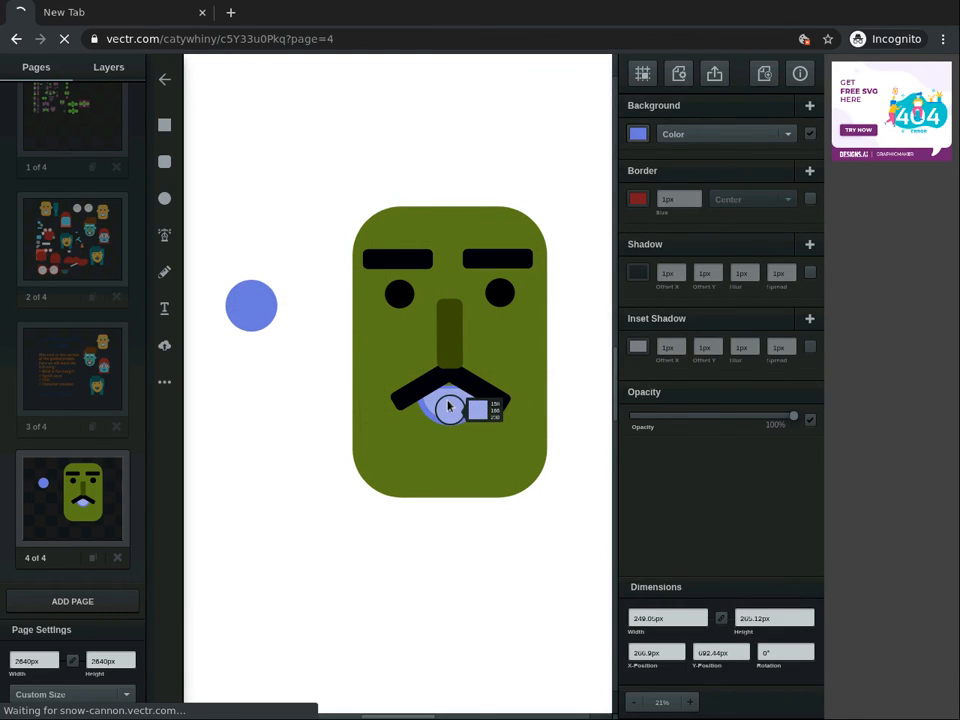
{"action": "left_click", "coordinate": [448, 405]}
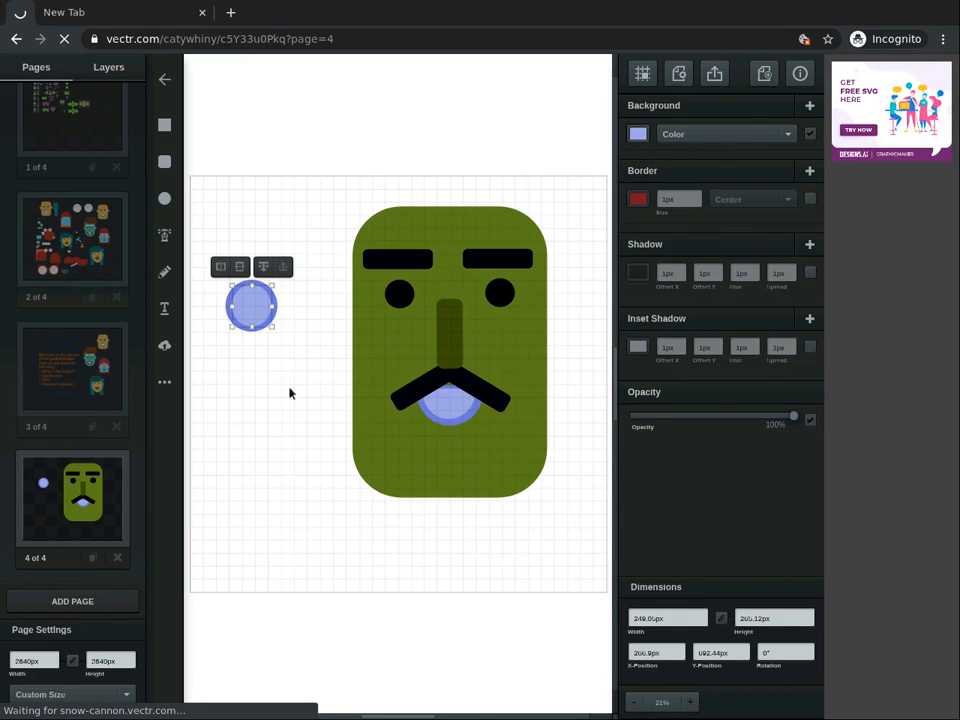
{"action": "left_click", "coordinate": [247, 385]}
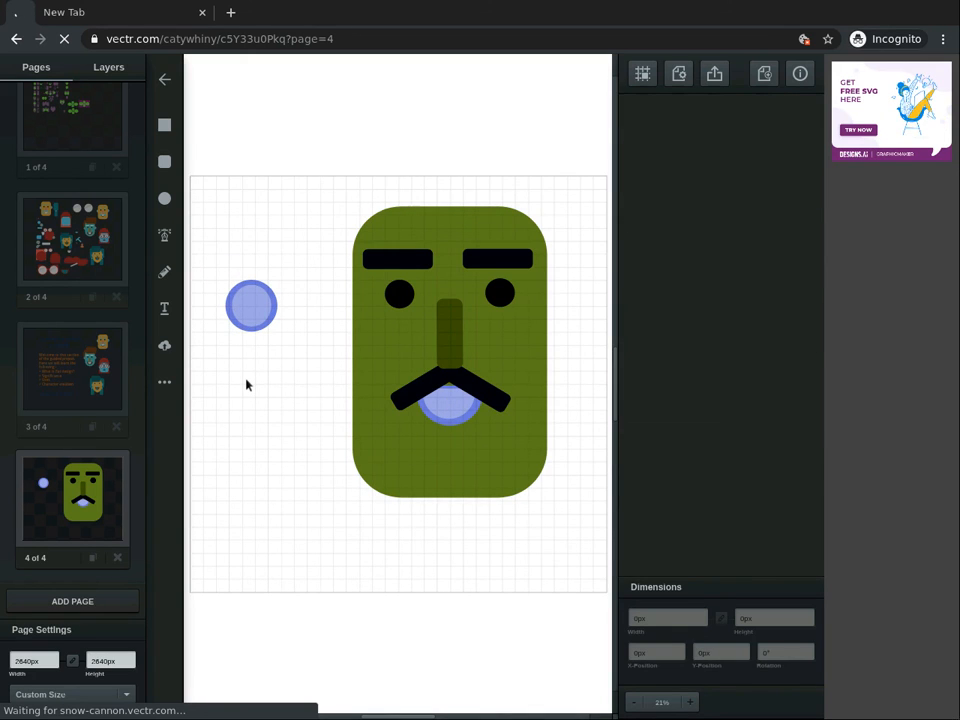
Step: Group the two concentric circles as one ear and duplicate the group
{"action": "left_click_drag", "start_coordinate": [287, 268], "coordinate": [242, 333]}
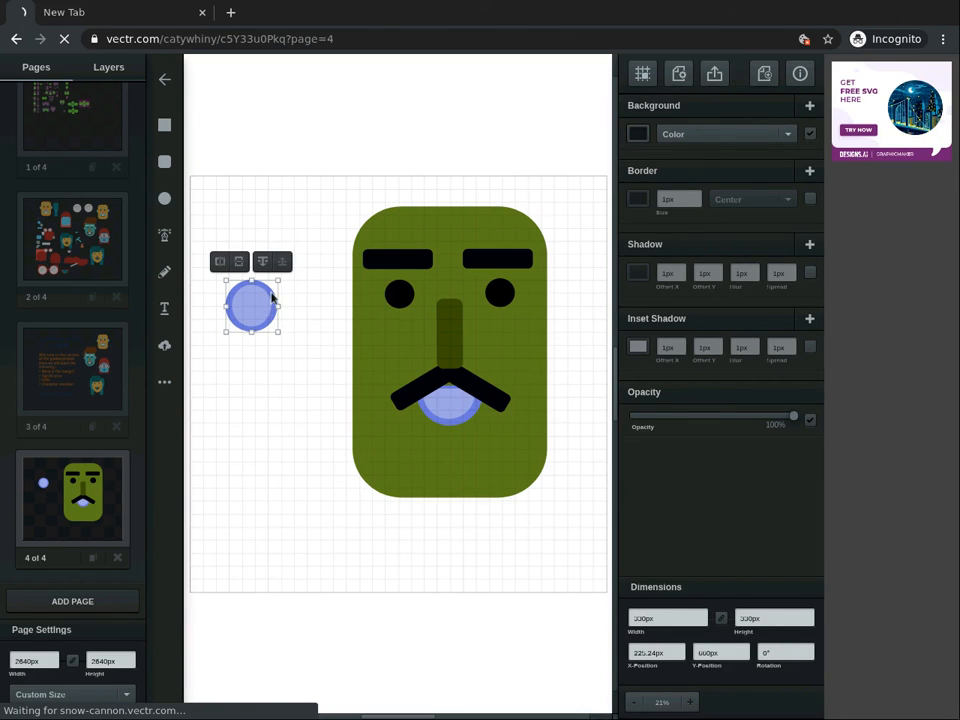
{"action": "right_click", "coordinate": [256, 291]}
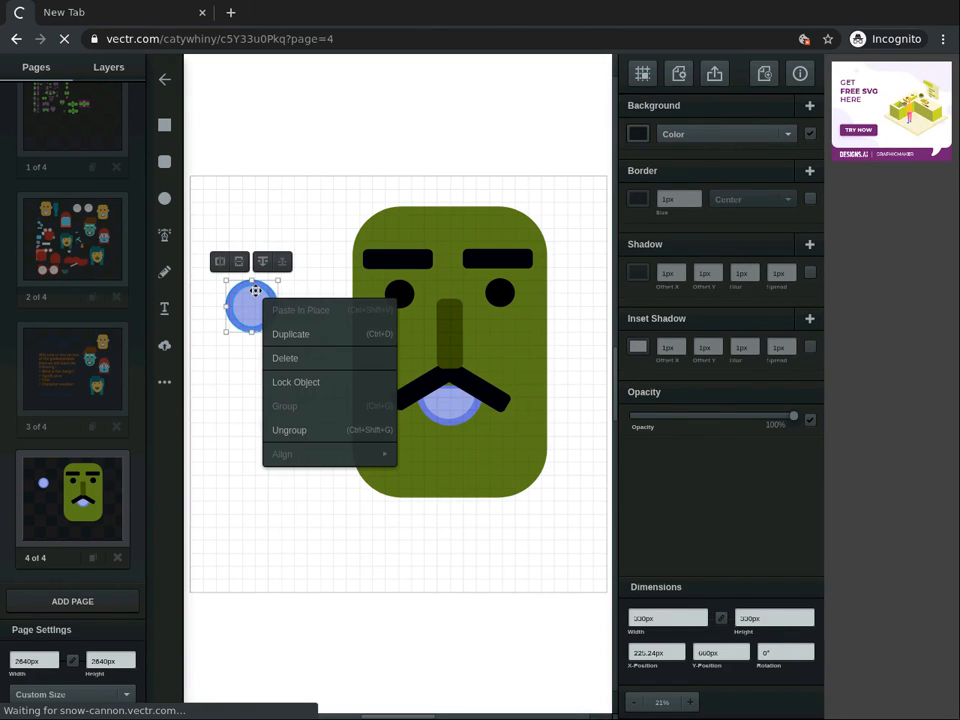
{"action": "left_click", "coordinate": [303, 336]}
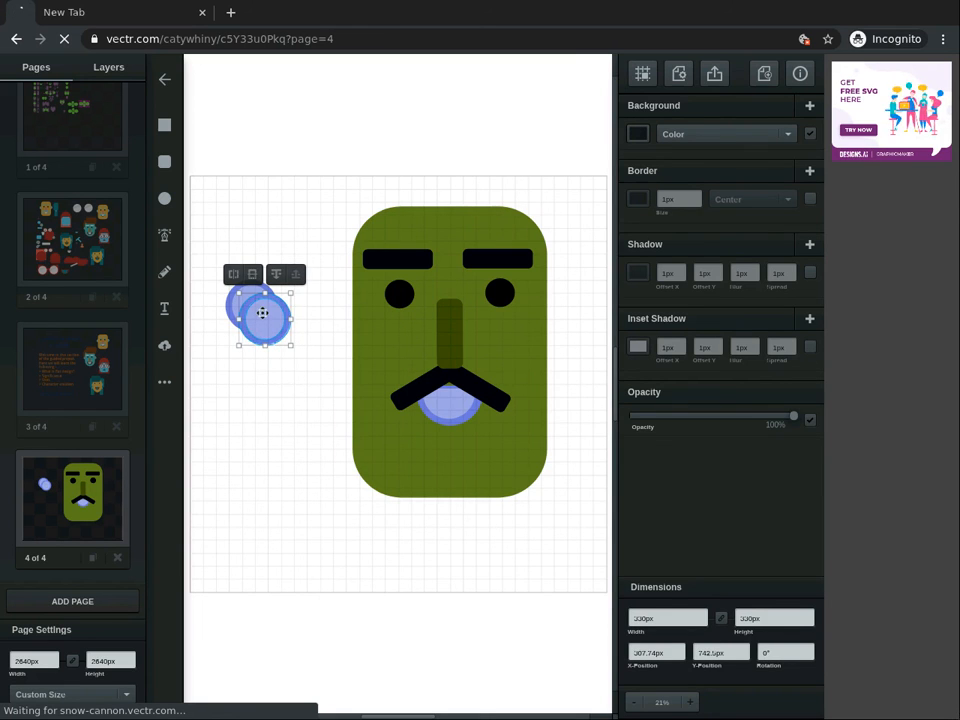
Step: Place one ear on each side of the head at eye-to-nose height and send both ears behind the head
{"action": "left_click_drag", "start_coordinate": [438, 317], "coordinate": [554, 311]}
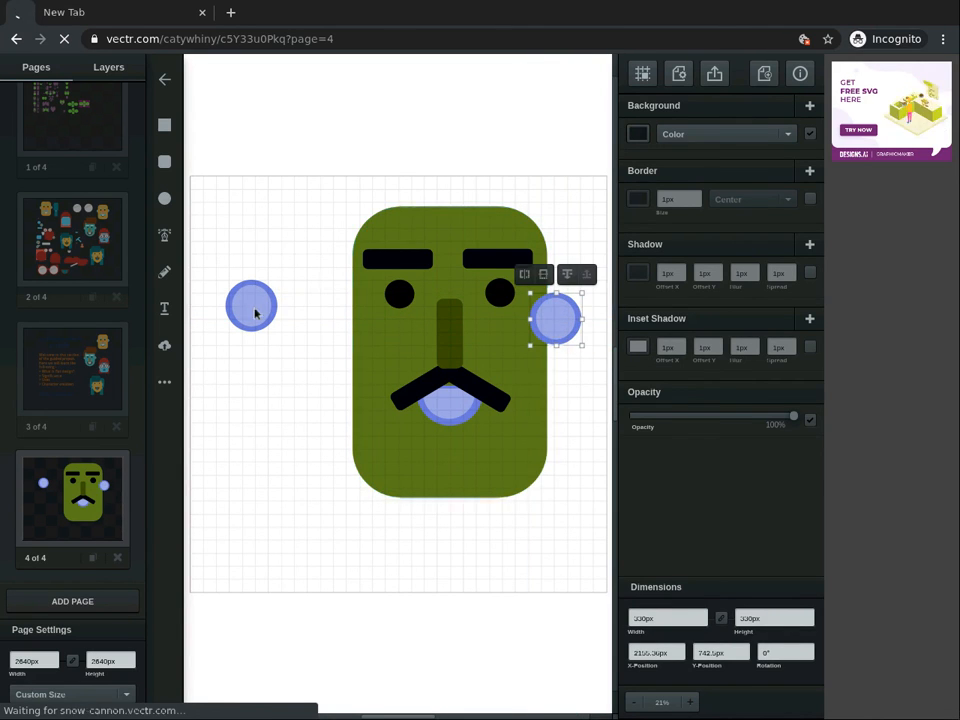
{"action": "left_click_drag", "start_coordinate": [250, 302], "coordinate": [343, 316]}
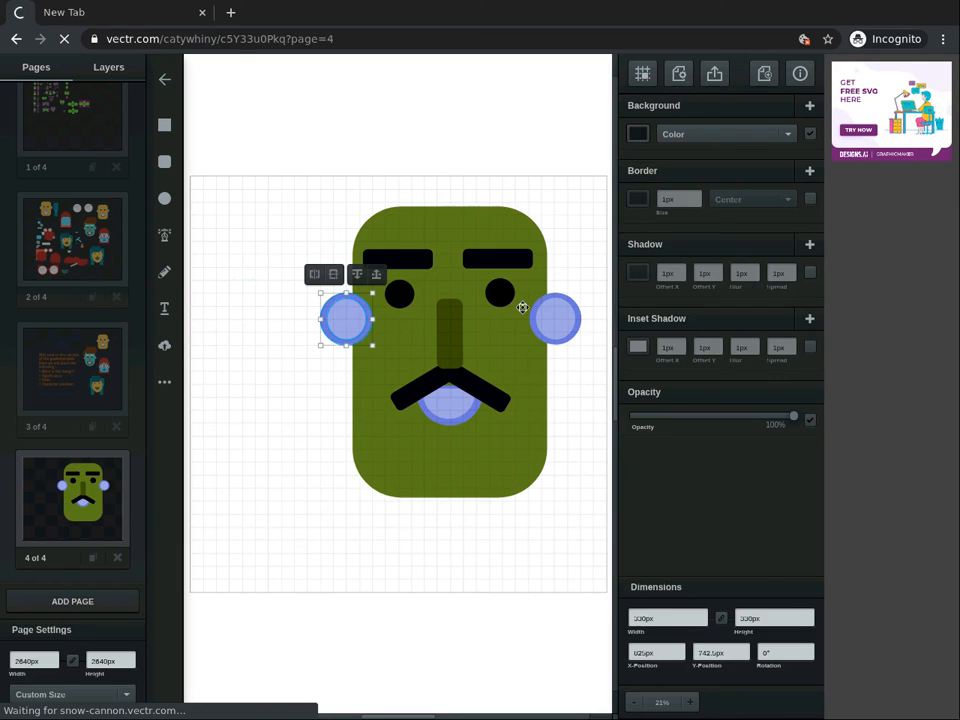
{"action": "mouse_move", "coordinate": [541, 306]}
{"action": "left_mouse_down"}
{"action": "mouse_move", "coordinate": [536, 300]}
{"action": "mouse_move", "coordinate": [542, 305]}
{"action": "left_mouse_up"}
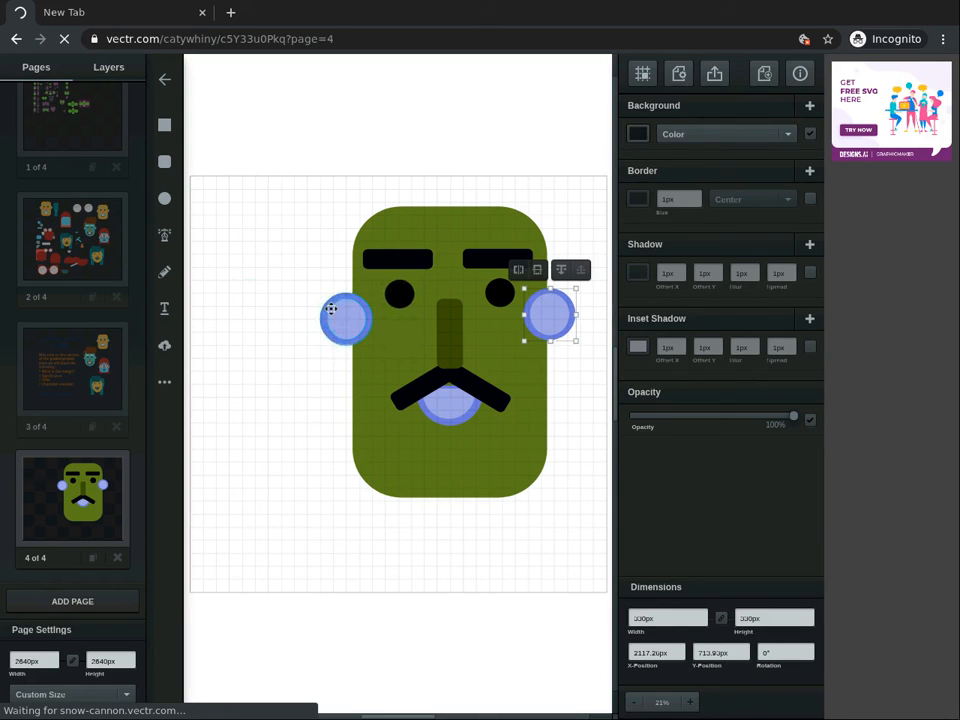
{"action": "left_click", "coordinate": [330, 310], "text": "shift"}
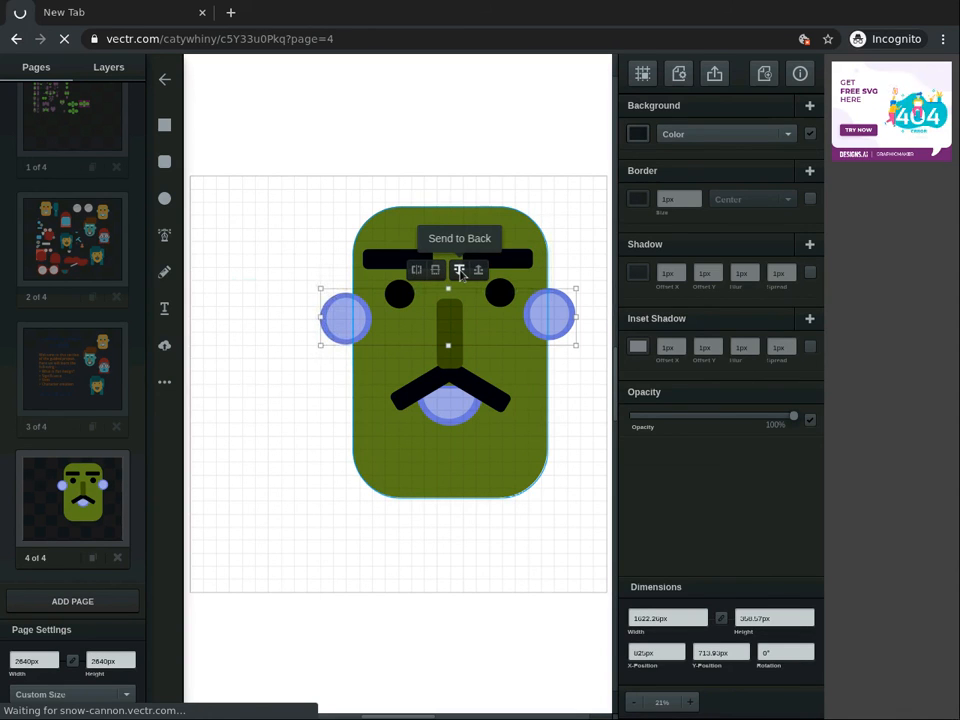
{"action": "left_click", "coordinate": [460, 272]}
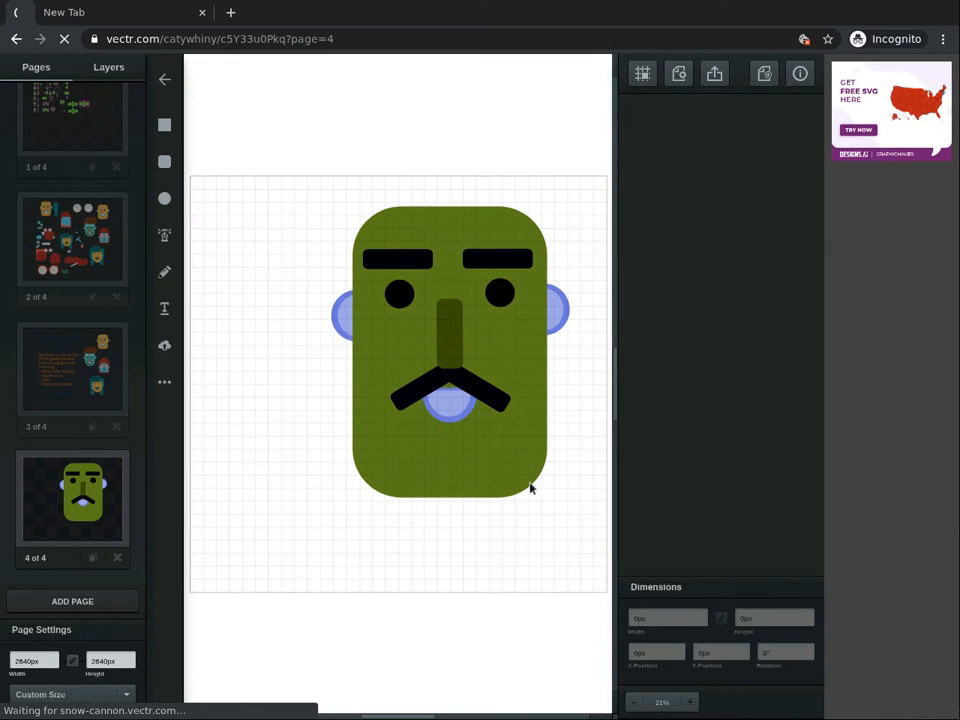
Step: Move the green head shape slightly up behind the facial features, to a Y position of about 132 px
{"action": "left_click", "coordinate": [428, 462]}
{"action": "left_click_drag", "start_coordinate": [428, 462], "coordinate": [428, 454]}
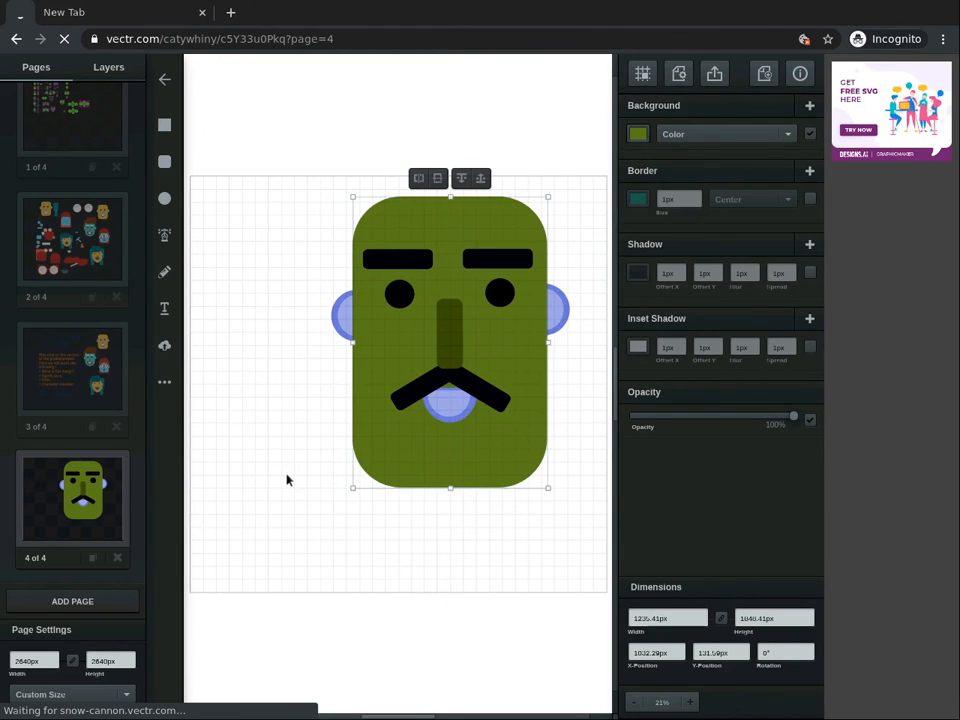
{"action": "left_click", "coordinate": [287, 480]}
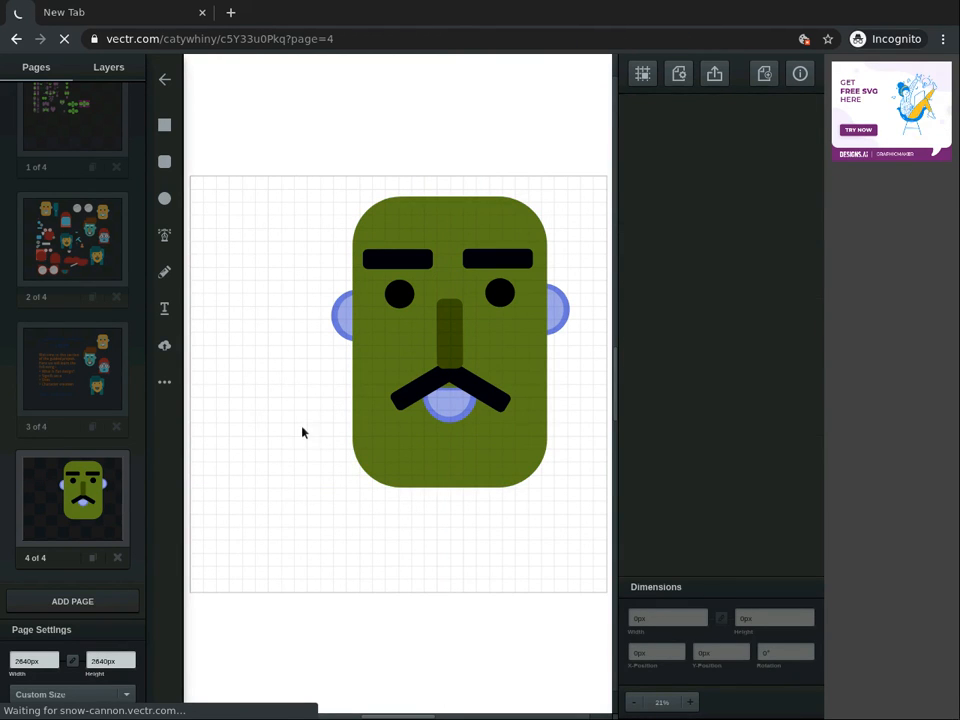
Step: Group all parts of the face and move the whole character left to an X position of about 150 px
{"action": "left_click_drag", "start_coordinate": [305, 212], "coordinate": [570, 493]}
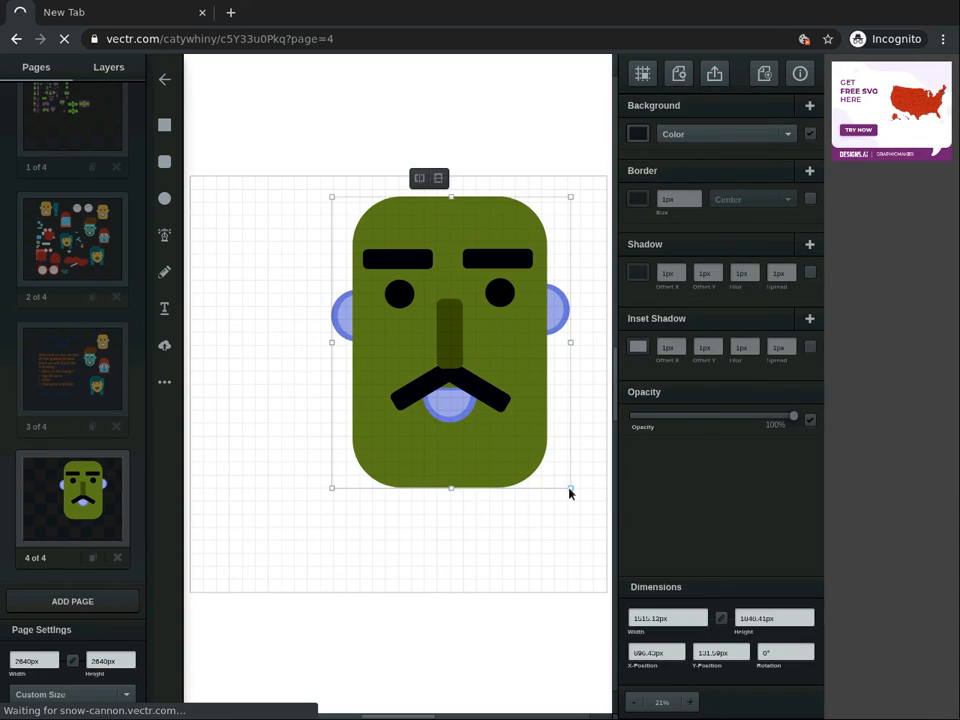
{"action": "right_click", "coordinate": [490, 428]}
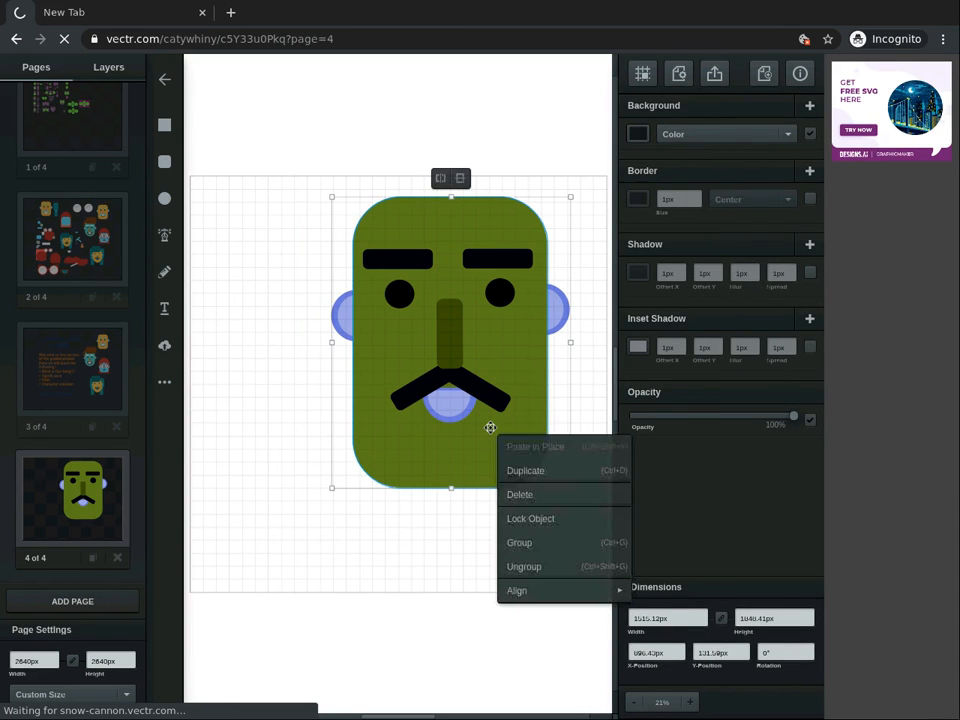
{"action": "left_click", "coordinate": [522, 542]}
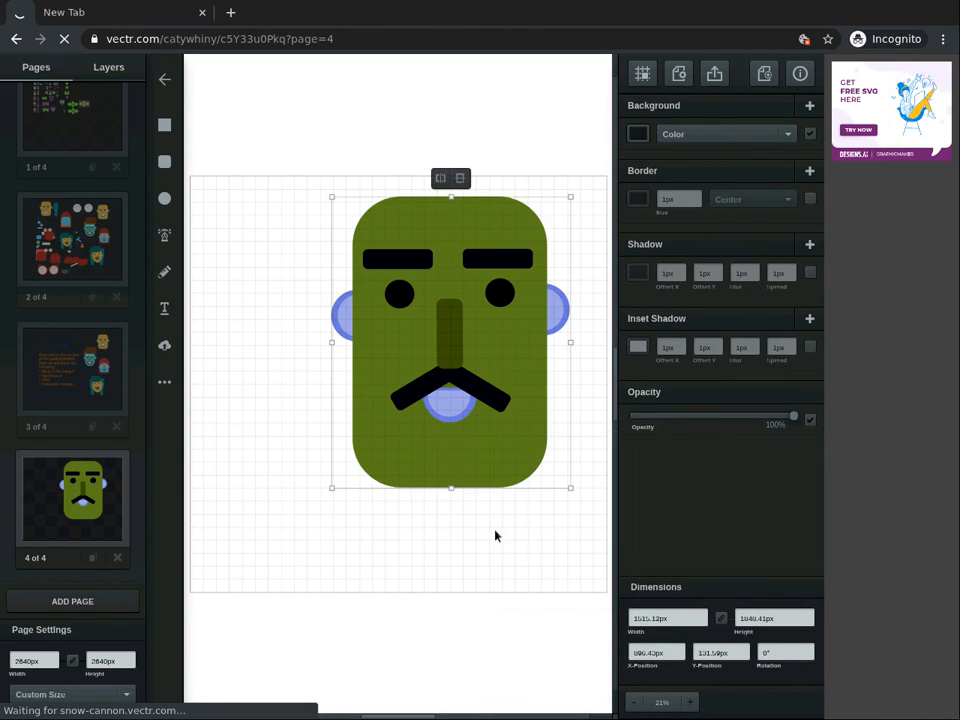
{"action": "left_click_drag", "start_coordinate": [443, 281], "coordinate": [319, 282]}
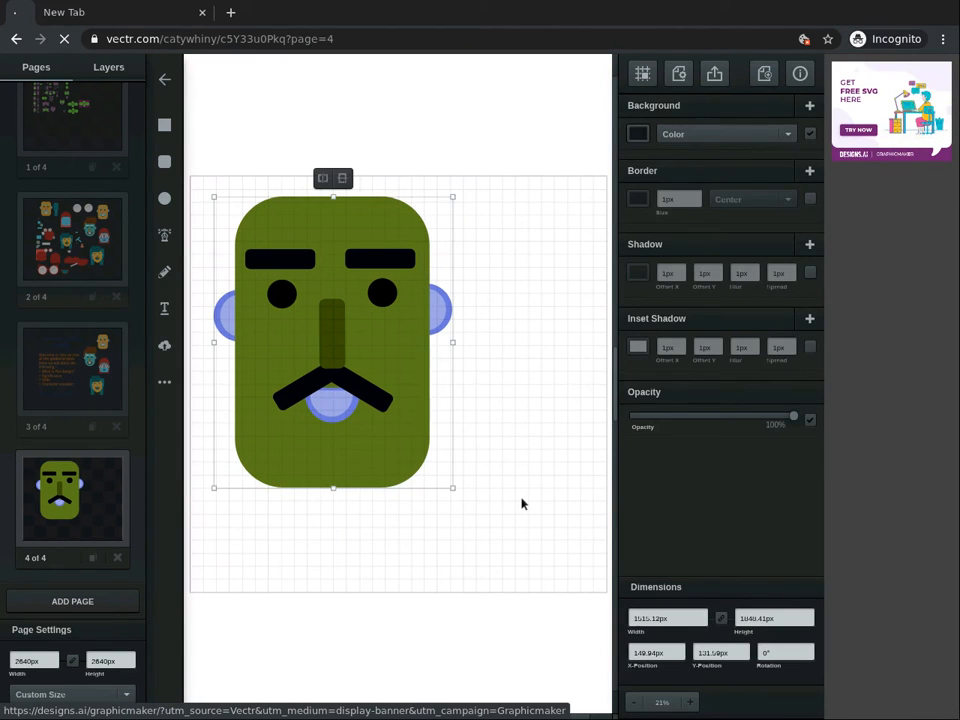